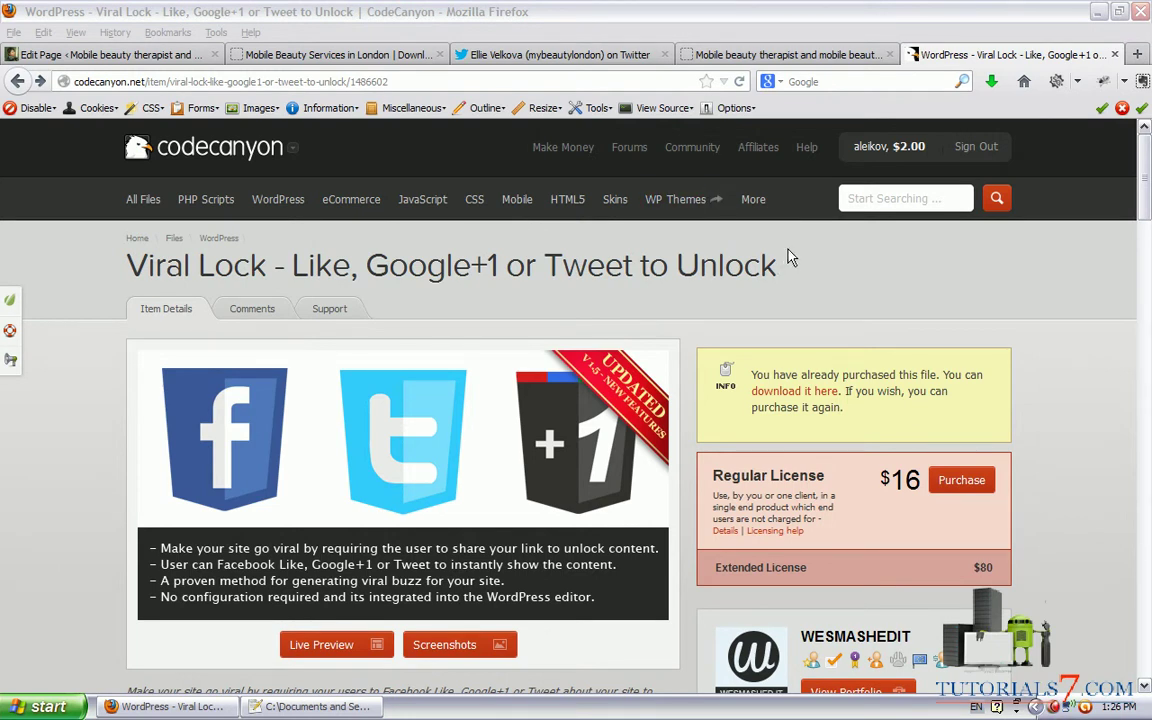
- Highlight the Viral Lock title, the $16 regular license price and the CodeCanyon logo
mouse_move(775, 240)
mouse_down()
mouse_move(280, 236)
mouse_move(118, 262)
mouse_move(240, 316)
mouse_move(660, 318)
mouse_move(800, 275)
mouse_move(790, 248)
mouse_up()
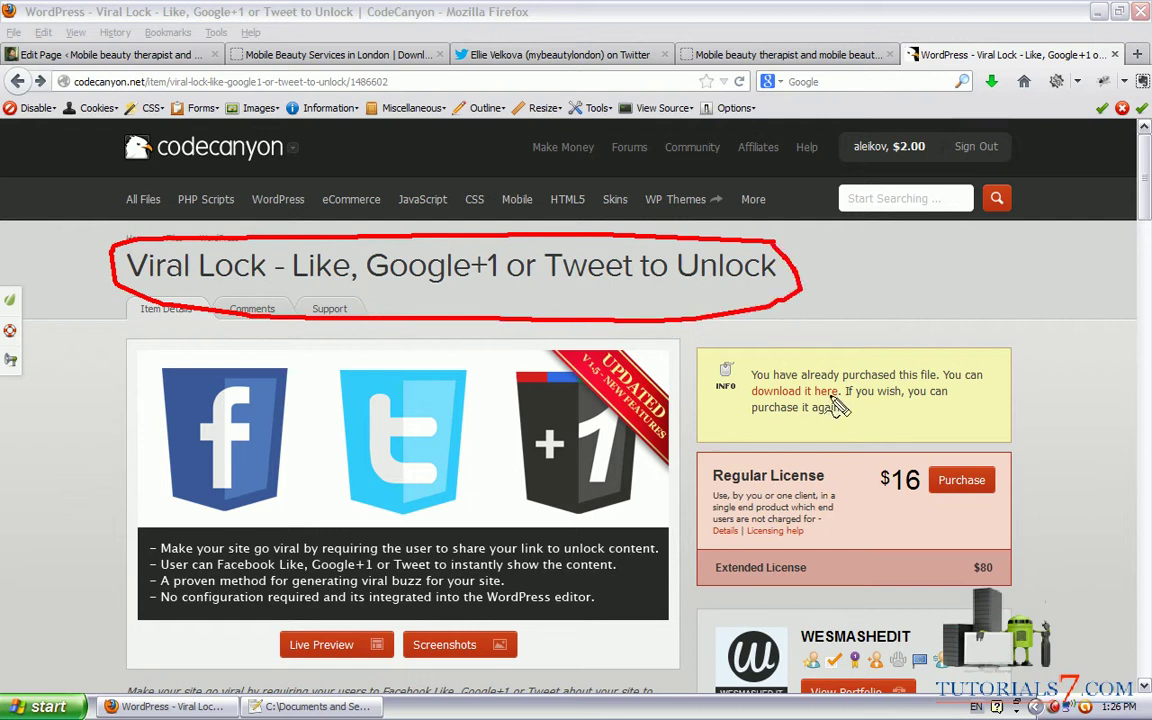
mouse_move(1010, 452)
mouse_down()
mouse_move(880, 465)
mouse_move(1052, 520)
mouse_up()
mouse_move(955, 553)
mouse_down()
mouse_move(1023, 463)
mouse_move(1008, 449)
mouse_up()
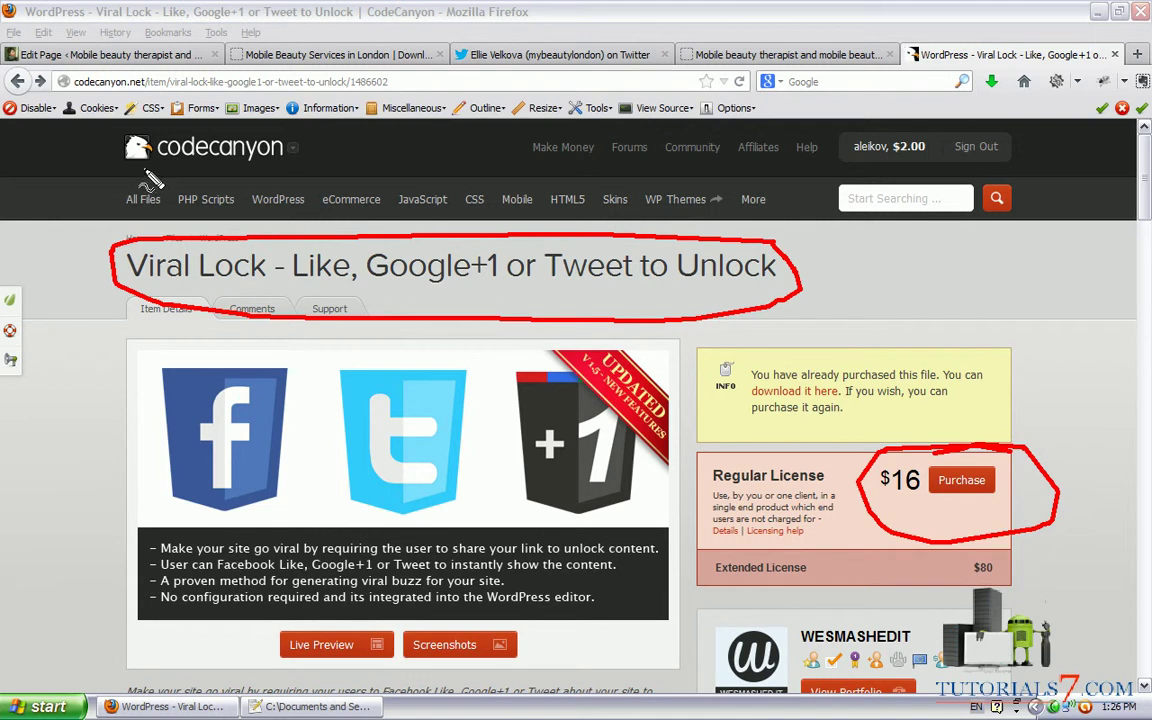
mouse_move(100, 135)
mouse_down()
mouse_move(271, 172)
mouse_move(212, 108)
mouse_move(80, 145)
mouse_move(305, 168)
mouse_up()
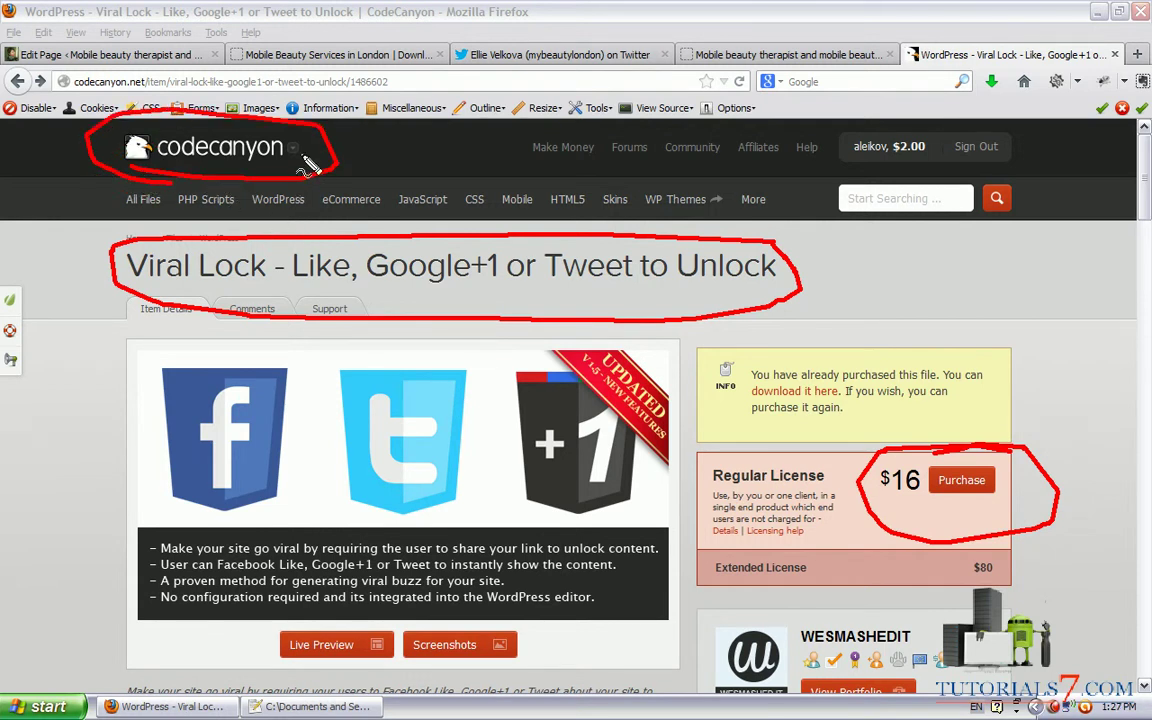
key(Escape)
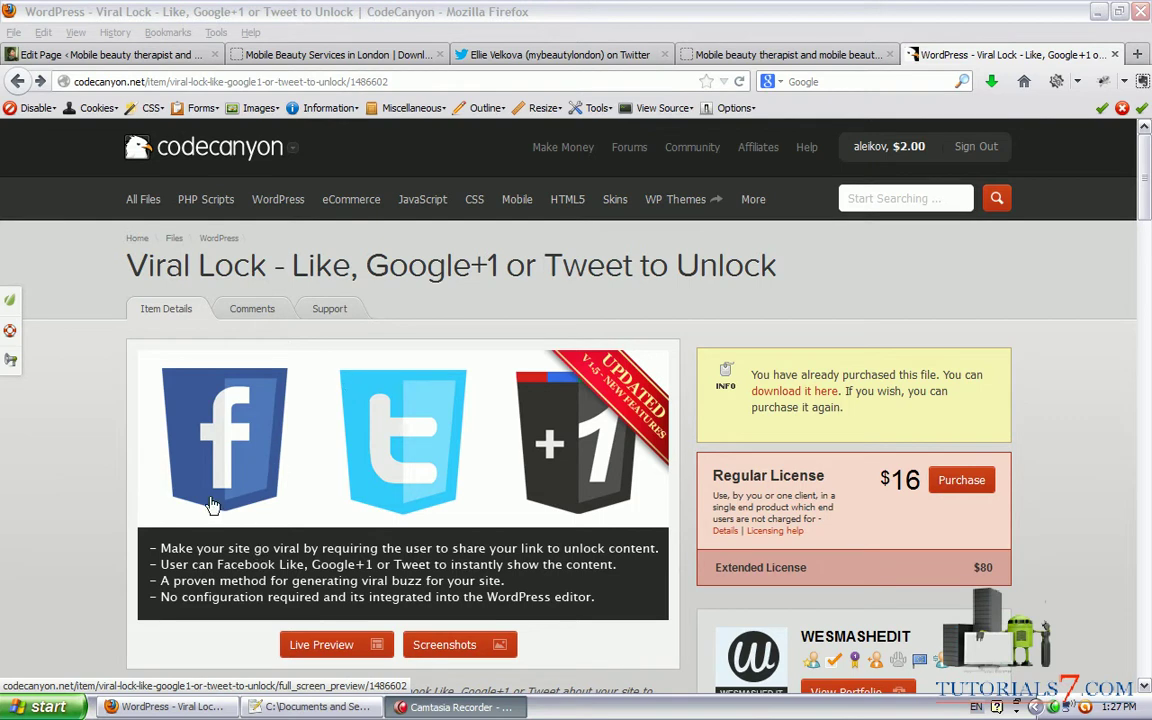
- Download the purchased Viral Lock plugin zip (283 KB) with Save File
scroll(1147, 197, down, 2)
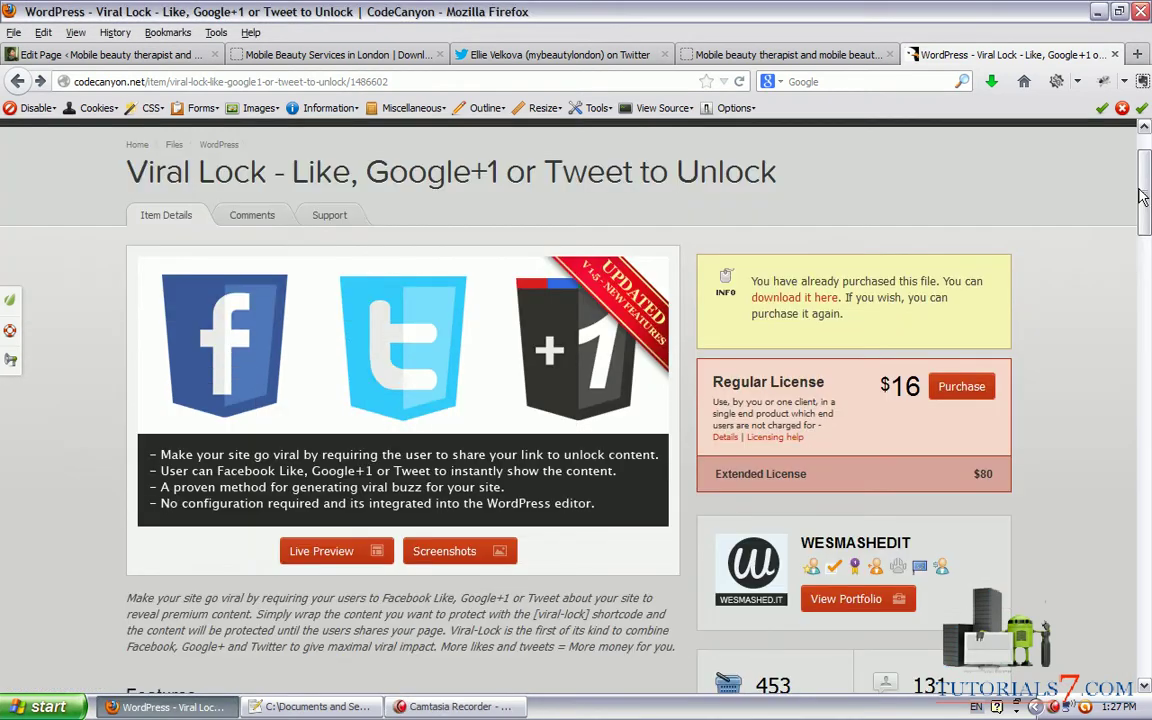
mouse_move(1147, 197)
mouse_down()
mouse_move(1145, 271)
mouse_move(1146, 203)
mouse_up()
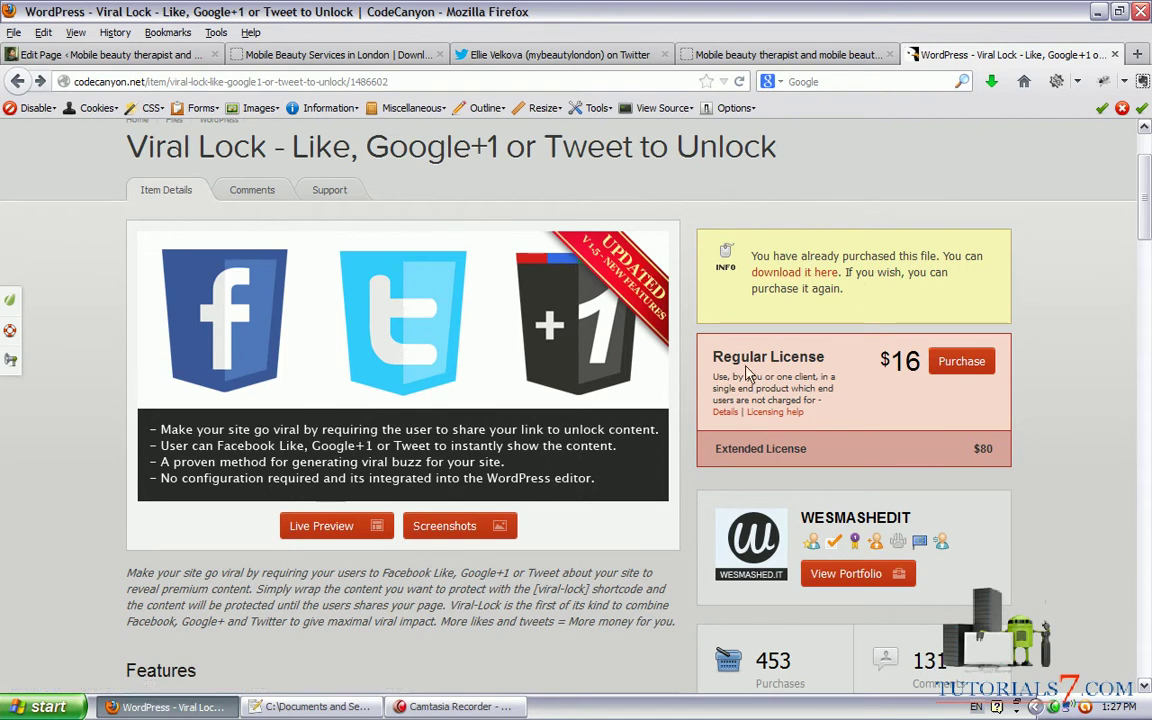
click(790, 273)
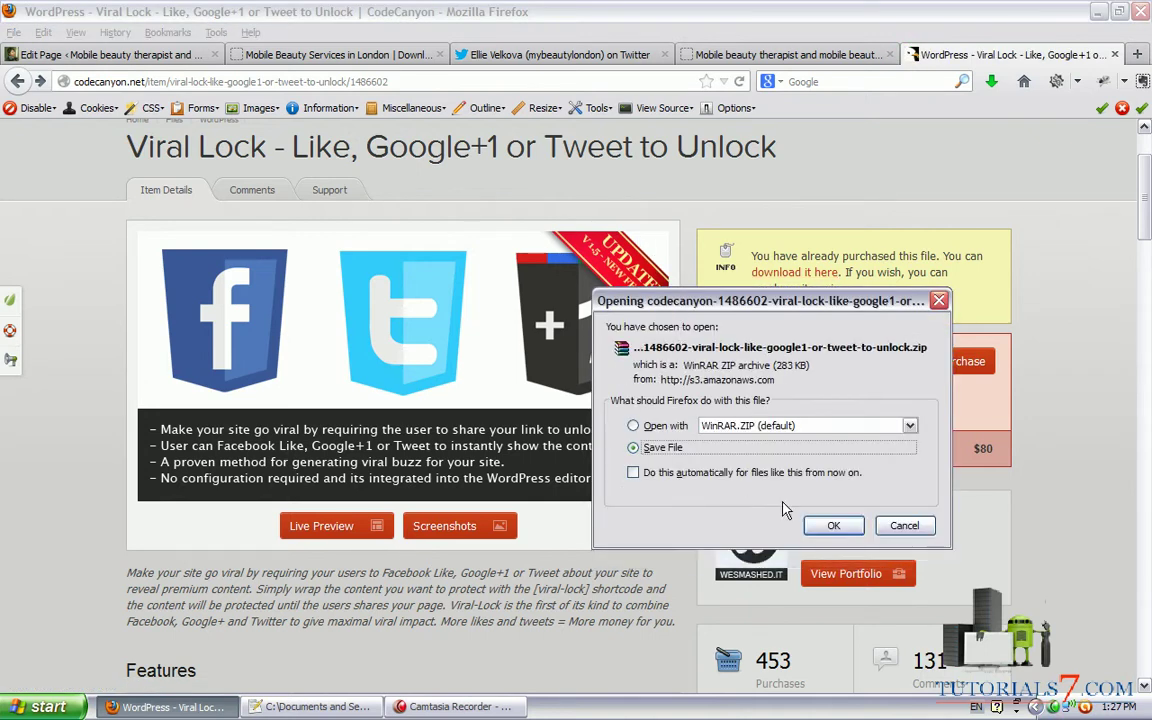
click(836, 527)
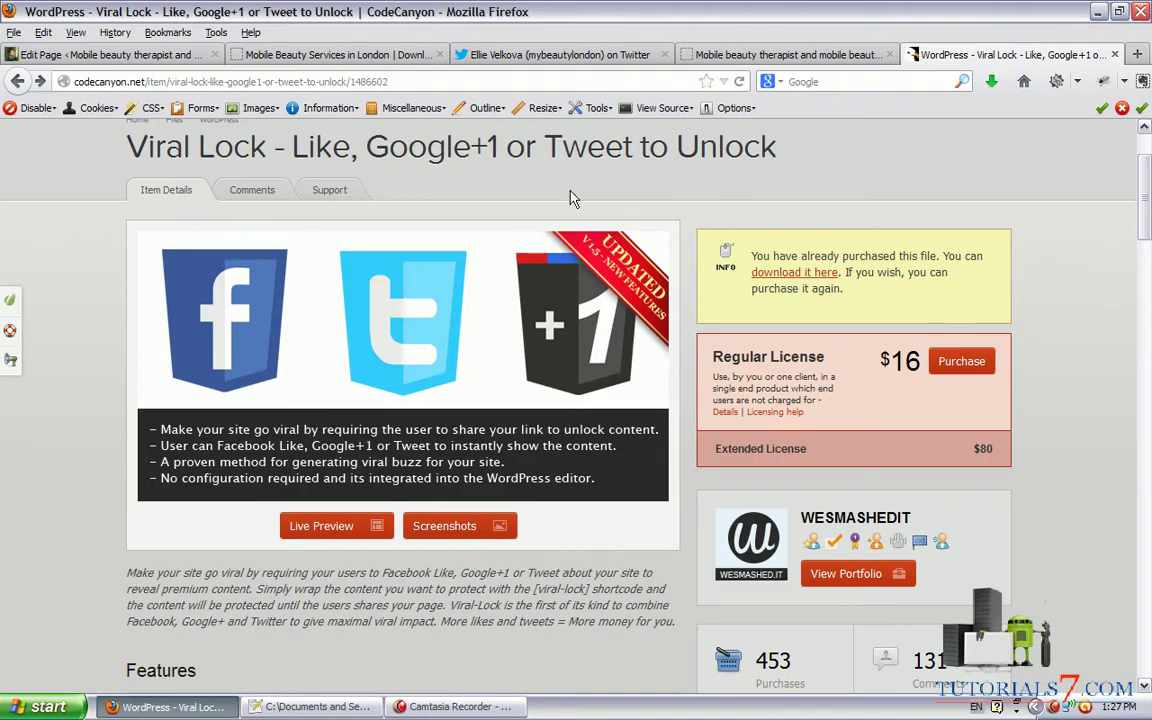
- Create a New Folder on the desktop and move the CodeCanyon zip into it
key(super+d)
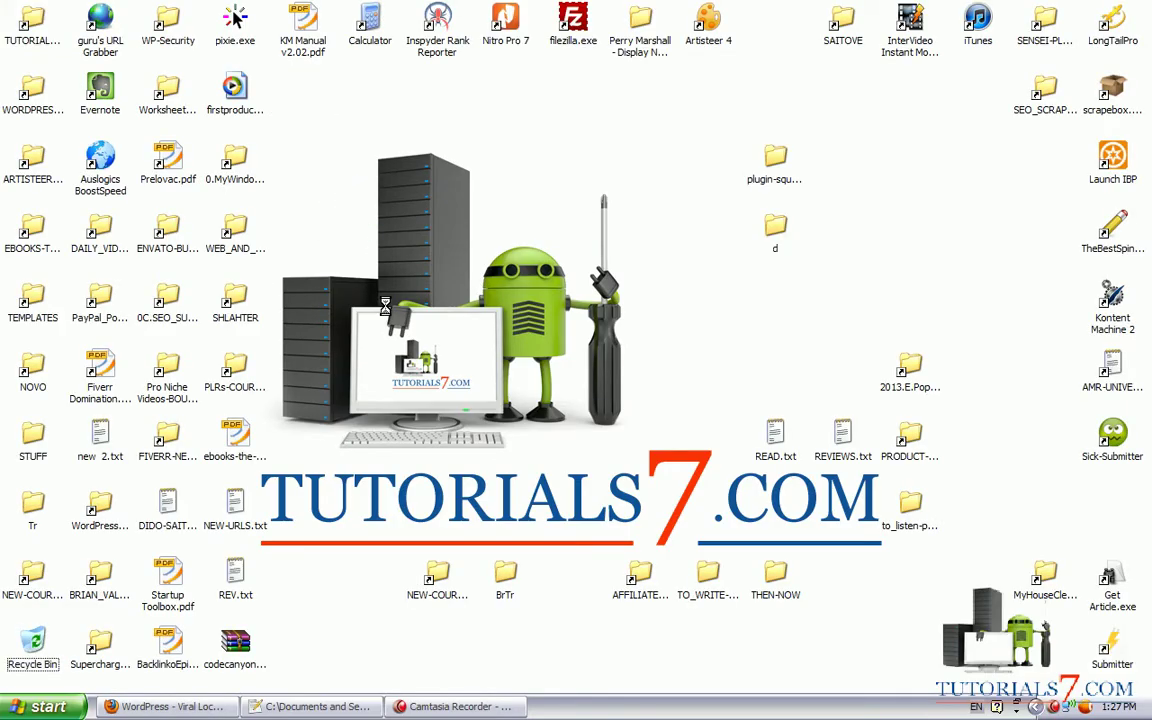
right_click(352, 215)
mouse_move(396, 348)
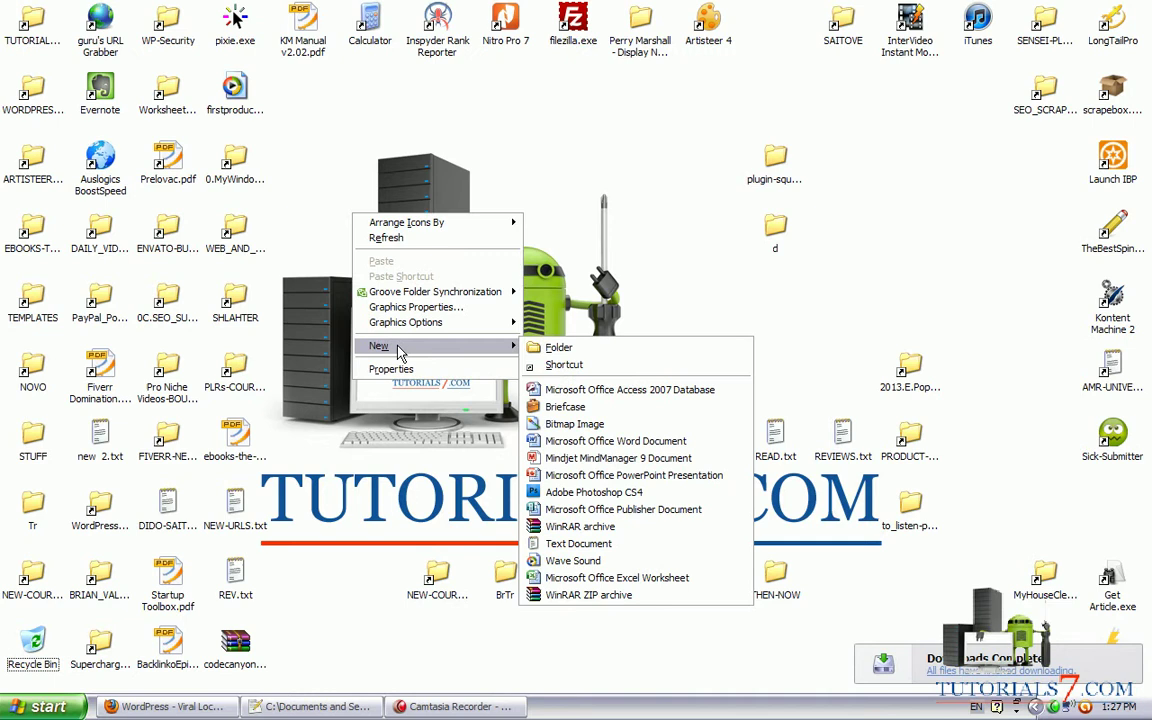
click(552, 347)
drag(232, 632, 376, 234)
- Extract the zip inside New Folder, producing __MACOSX and Viral_Lock_WP_WESMASHEDIT
double_click(376, 234)
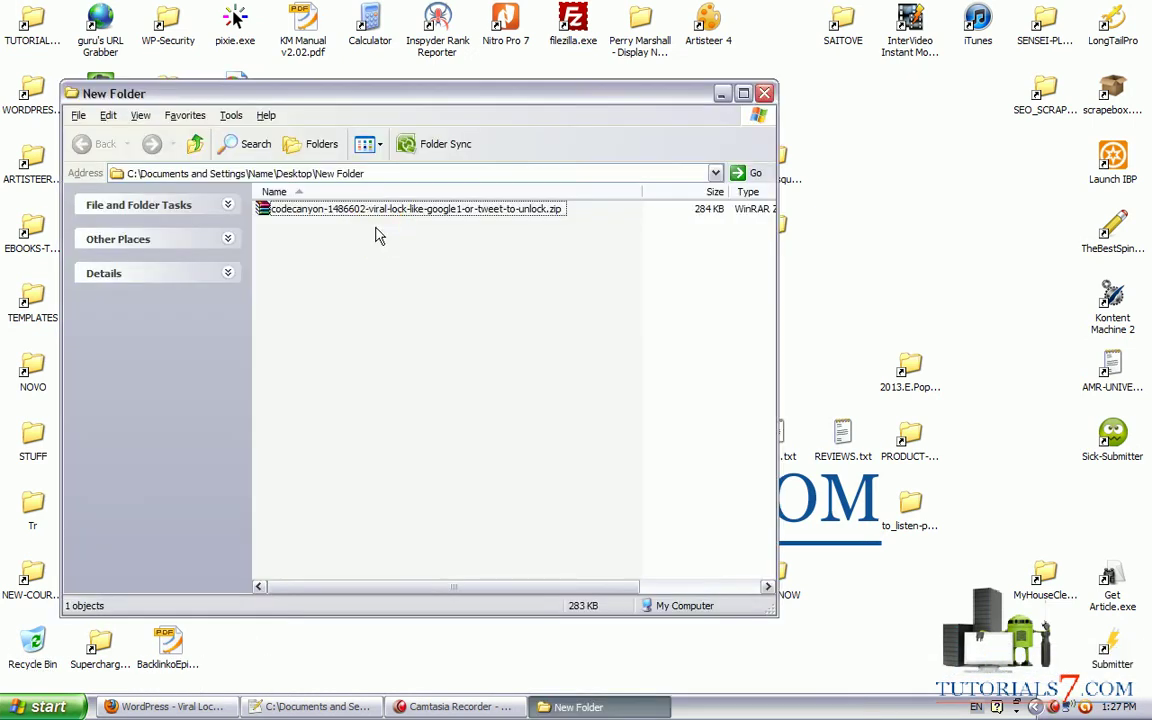
click(374, 208)
right_click(377, 210)
click(390, 261)
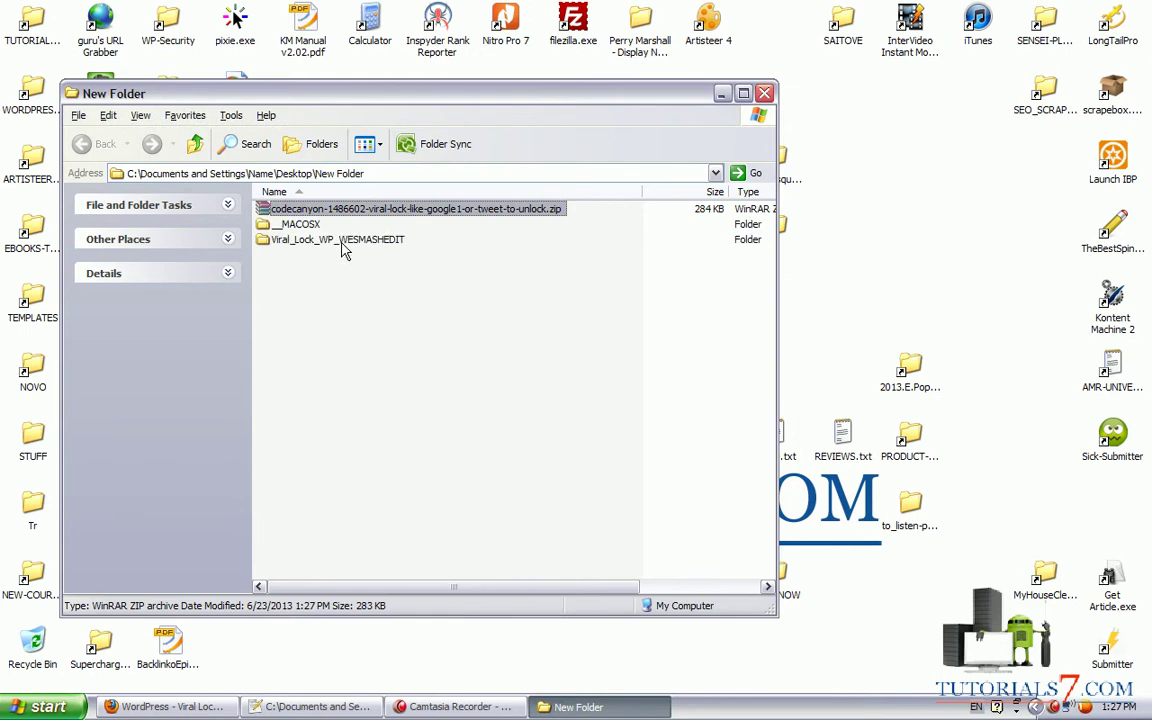
- Browse into Viral_Lock_WP_WESMASHEDIT\Plugin and highlight the 7 KB viral-lock.zip
double_click(283, 212)
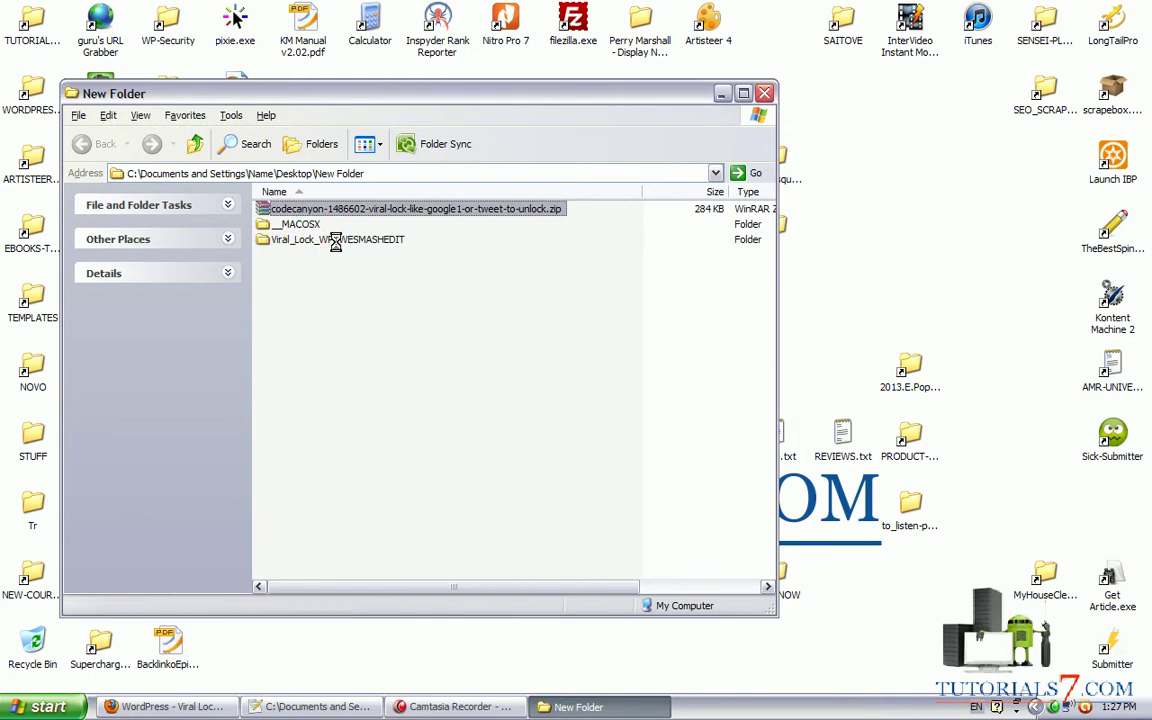
double_click(336, 240)
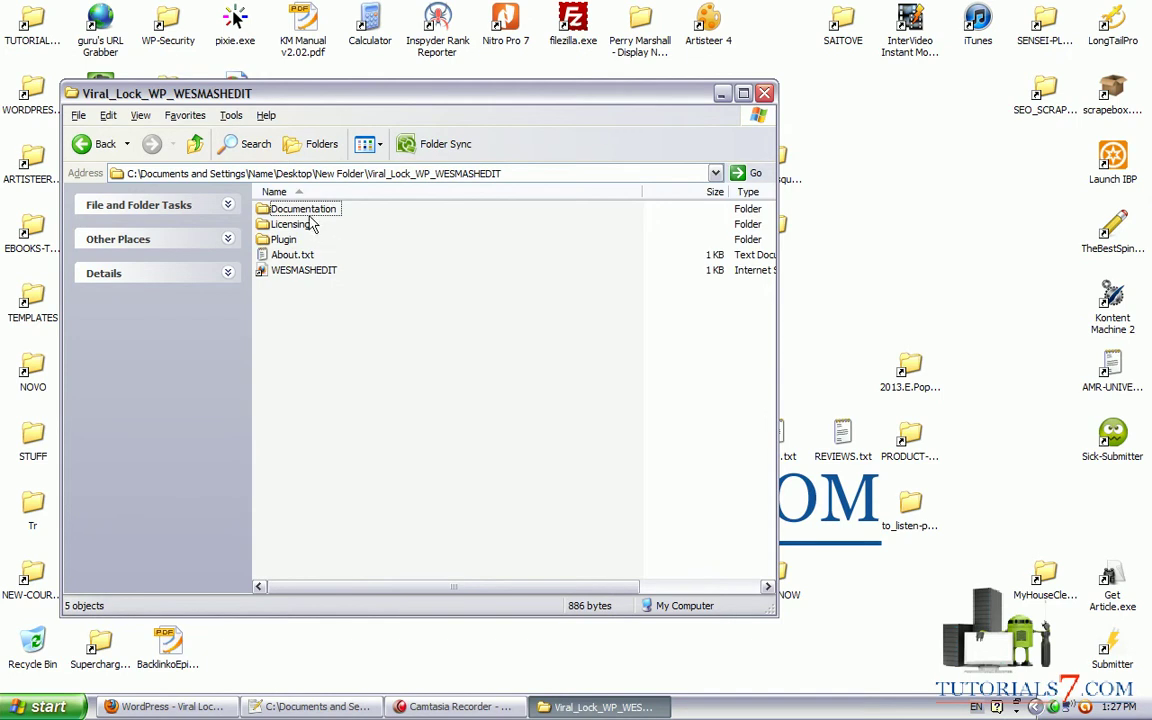
double_click(286, 241)
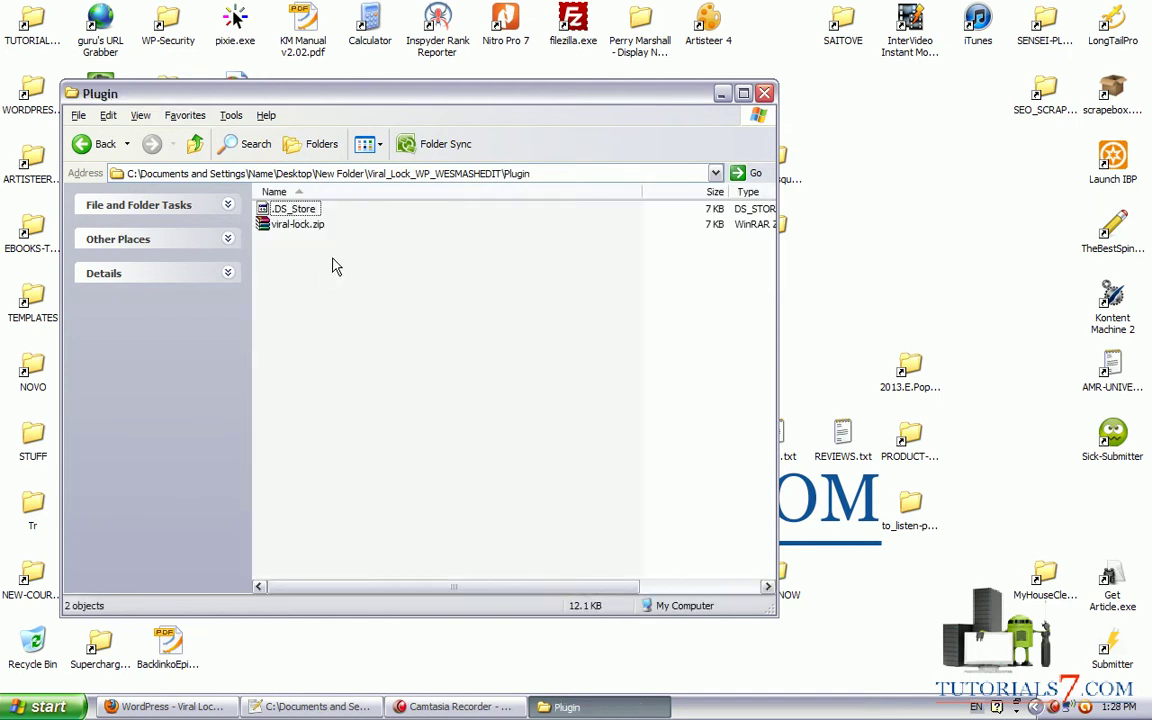
click(305, 226)
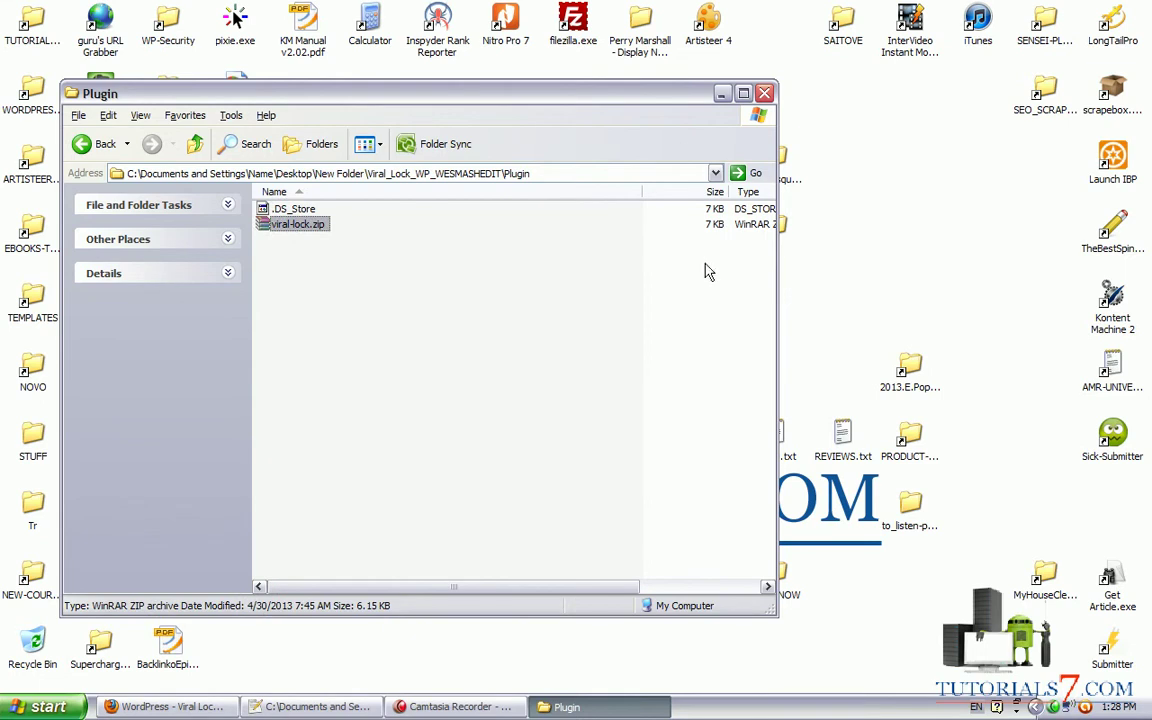
mouse_move(650, 252)
mouse_down()
mouse_move(618, 214)
mouse_move(690, 230)
mouse_up()
key(Escape)
click(345, 272)
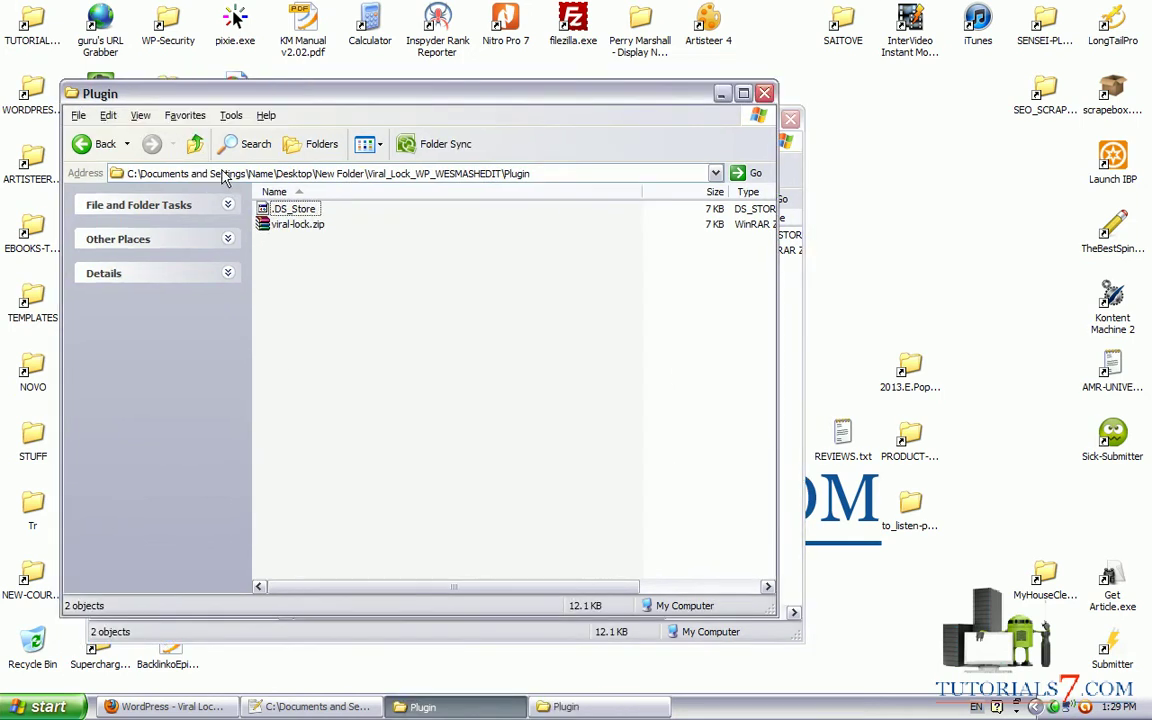
- Open index.html from the Documentation\Text folder in Firefox
click(194, 143)
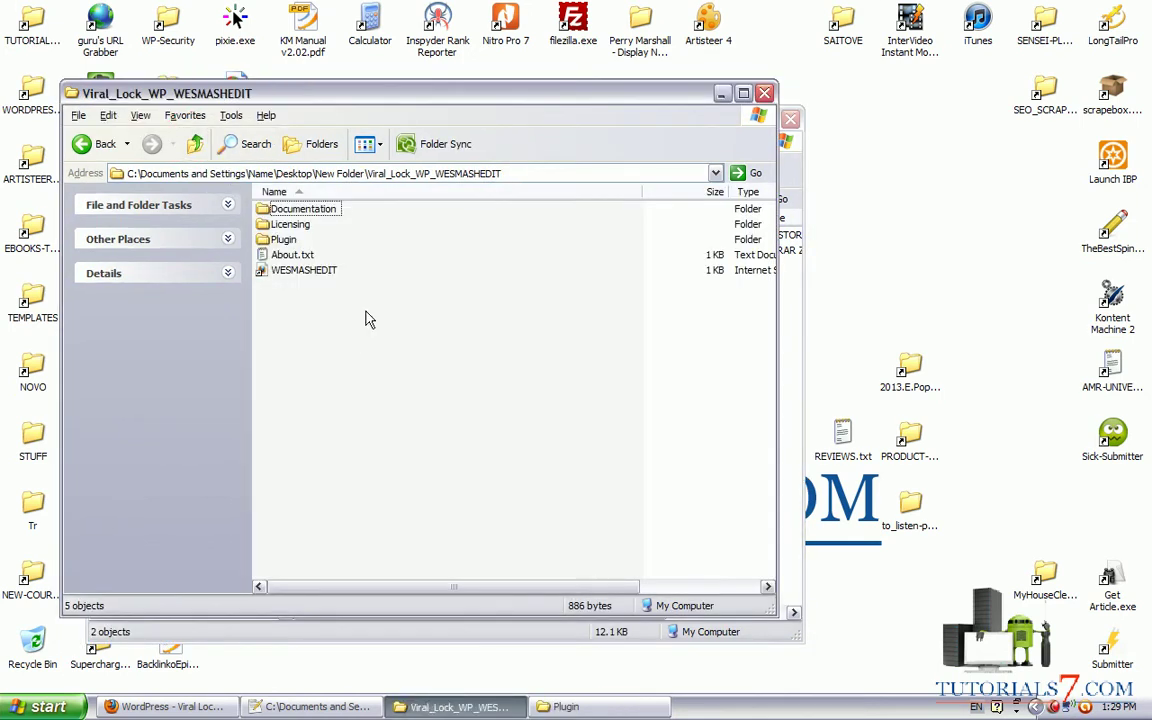
double_click(303, 210)
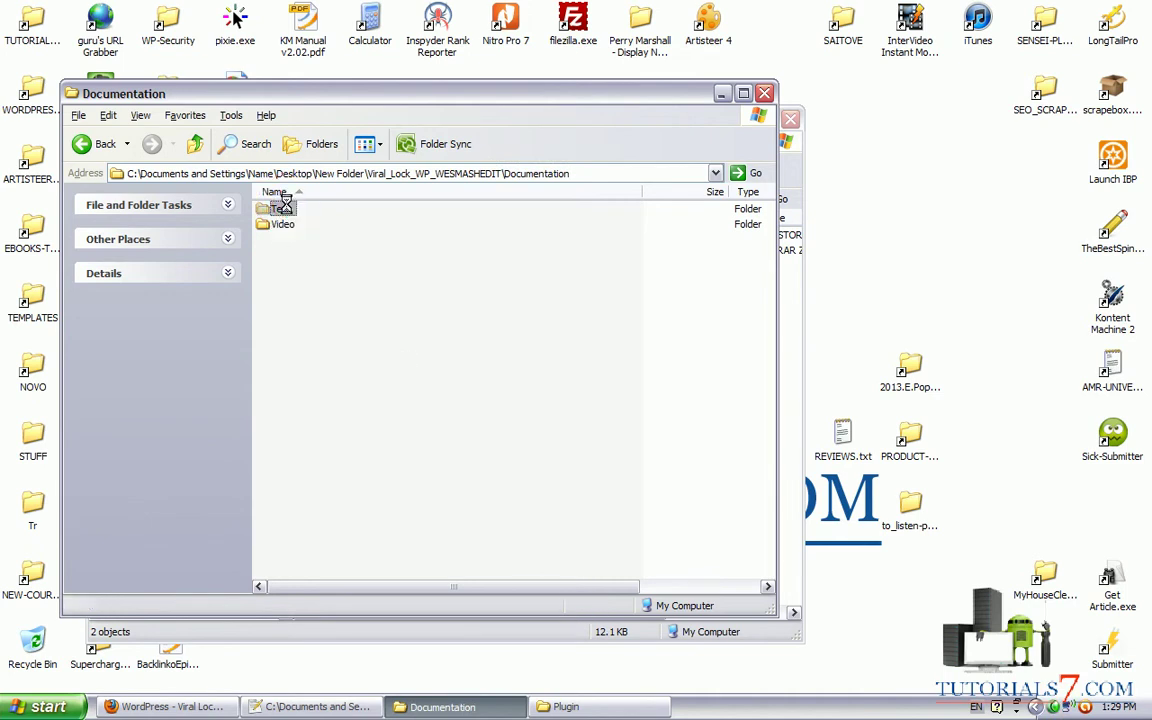
double_click(286, 210)
double_click(300, 240)
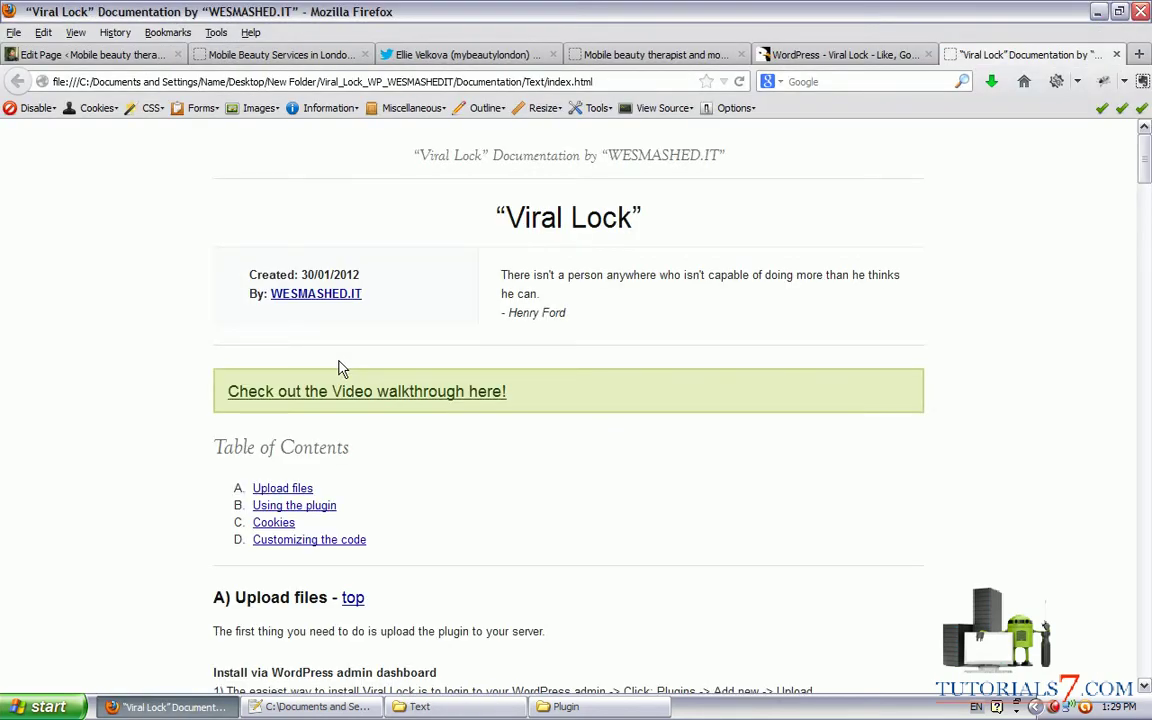
- Scroll the documentation and mark the lock example and the custom-message shortcode example
scroll(168, 377, down, 2)
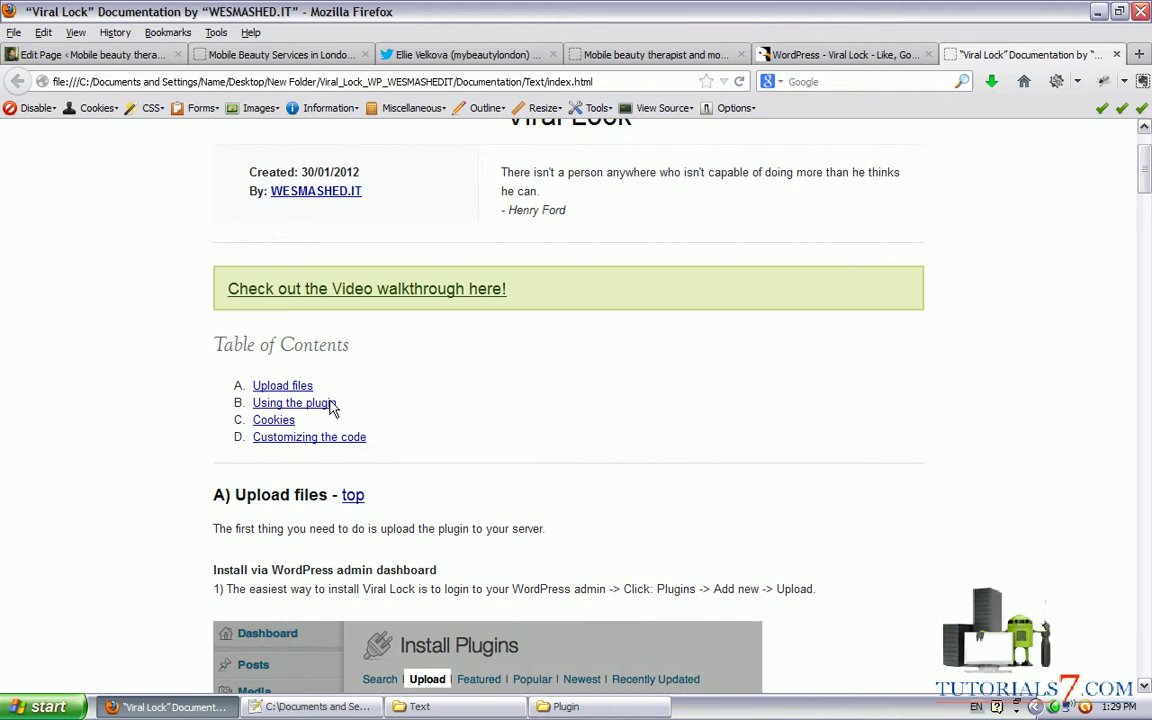
click(1145, 172)
scroll(335, 297, down, 2)
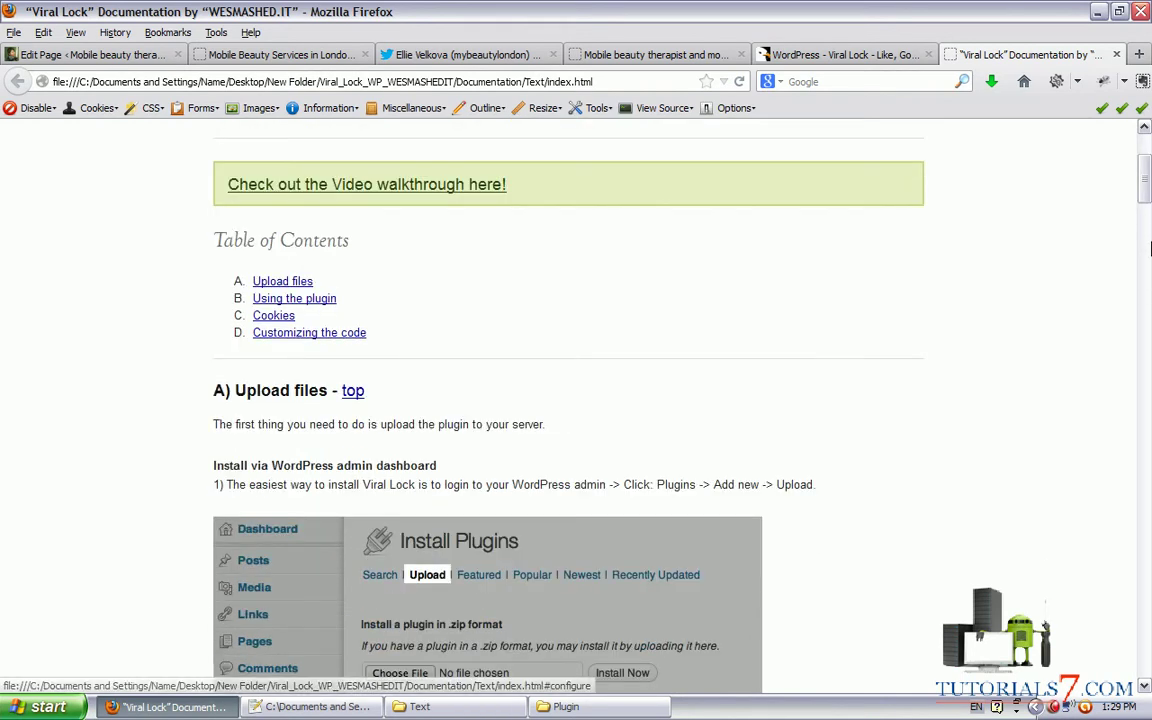
drag(1147, 190, 1133, 300)
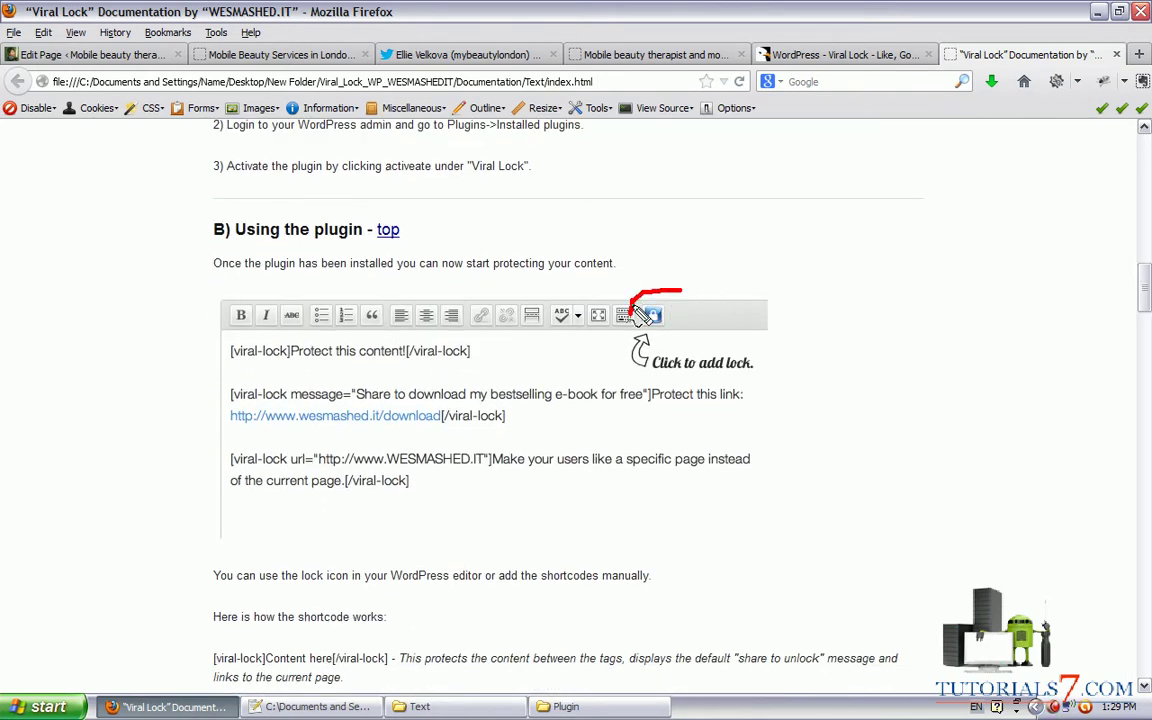
mouse_move(706, 297)
mouse_down()
mouse_move(652, 340)
mouse_move(716, 334)
mouse_up()
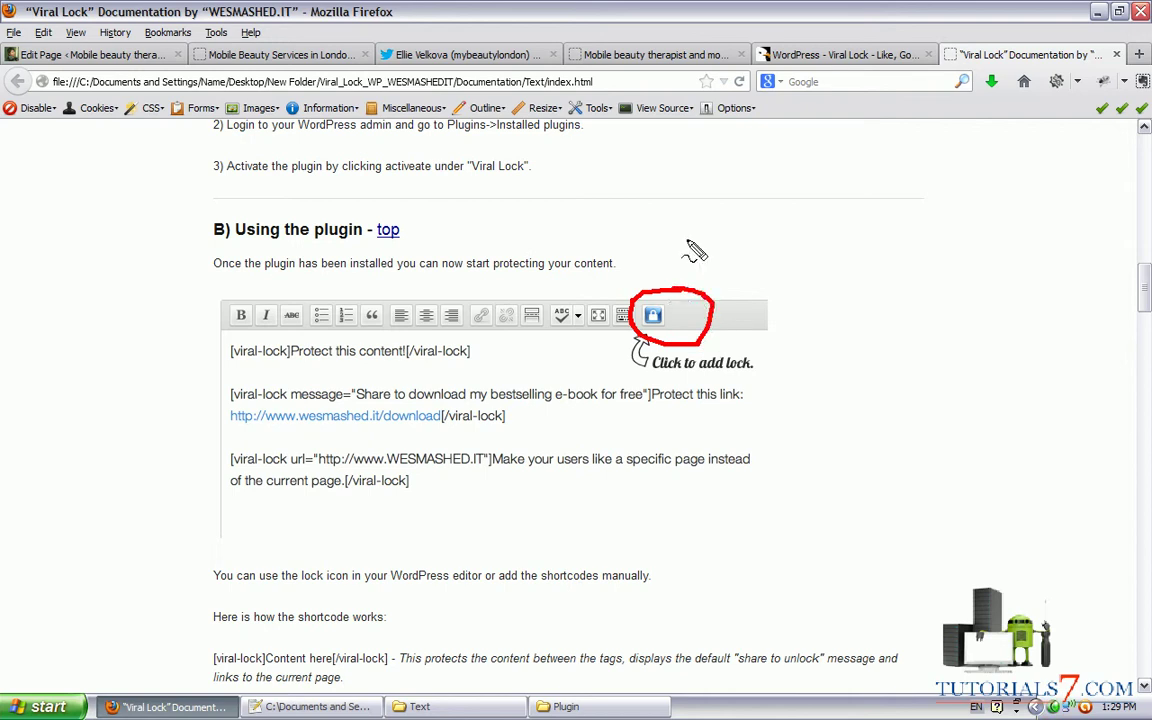
mouse_move(777, 186)
mouse_down()
mouse_move(686, 263)
mouse_move(725, 277)
mouse_up()
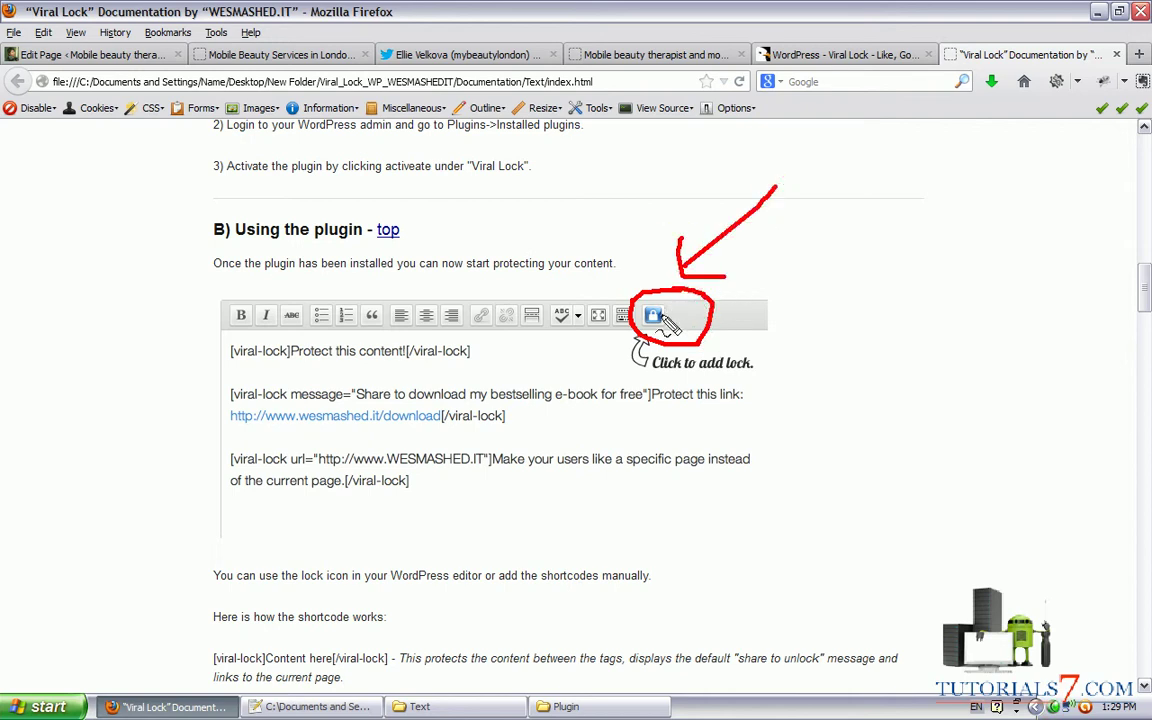
click(217, 378)
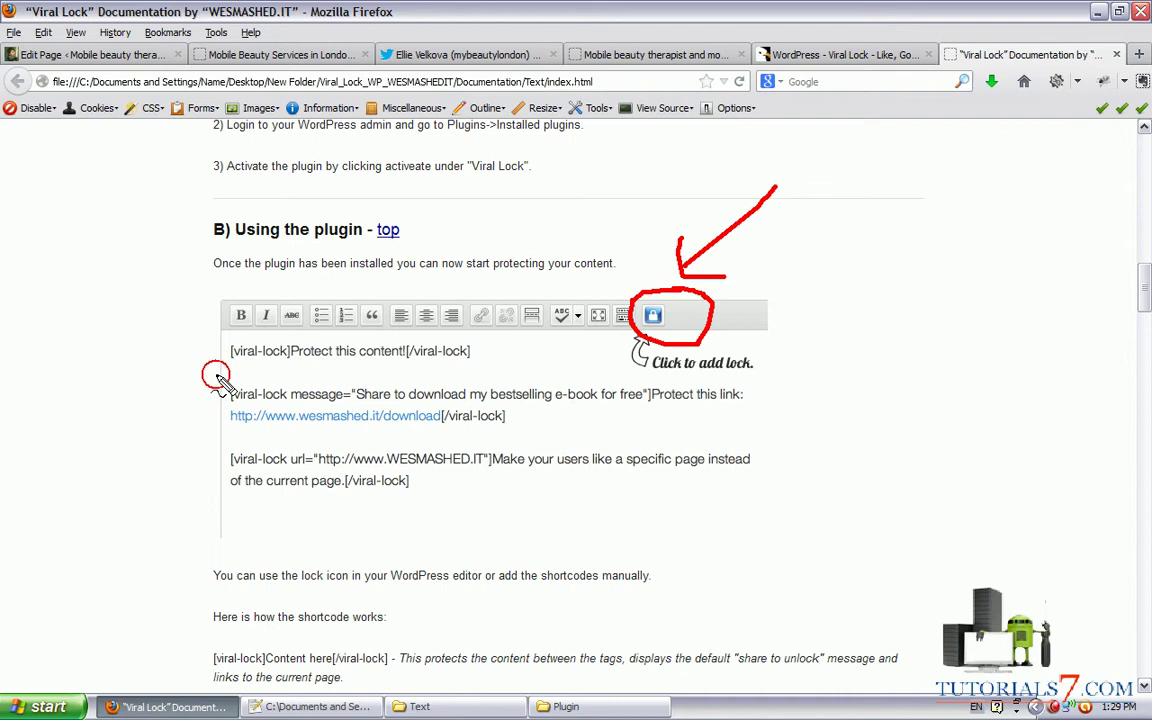
mouse_move(217, 378)
mouse_down()
mouse_move(700, 382)
mouse_move(430, 437)
mouse_move(204, 398)
mouse_up()
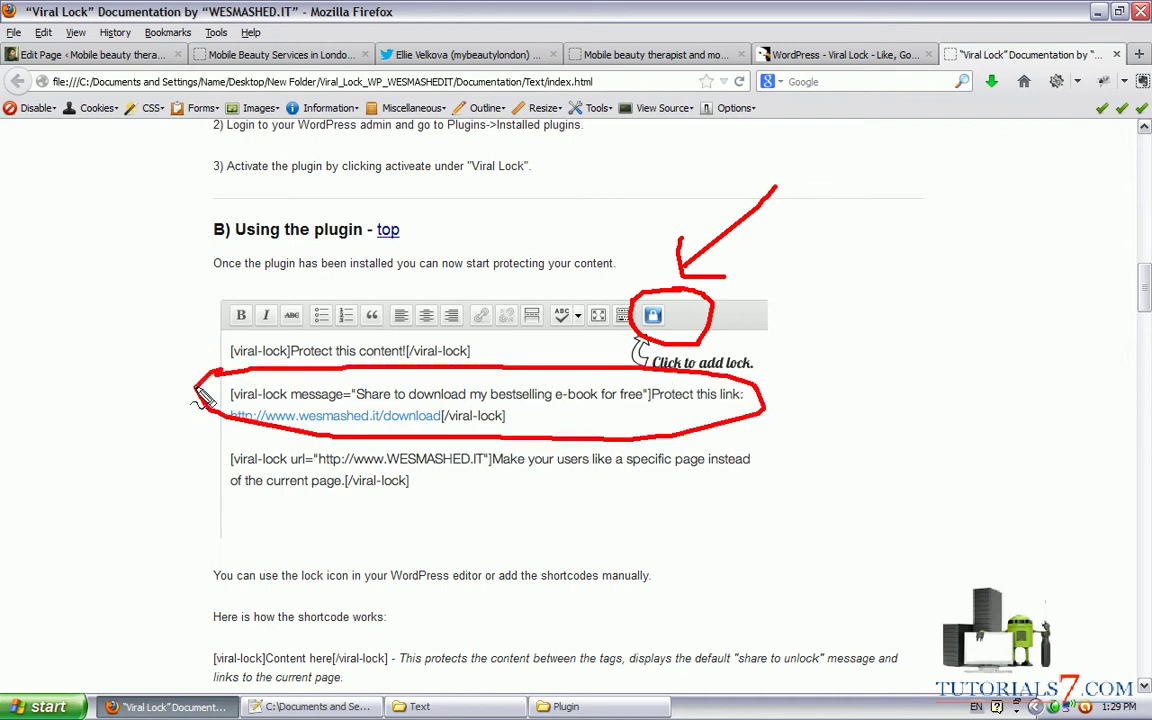
key(Escape)
- Scroll further and circle the example shortcode with social links
drag(1146, 287, 1148, 412)
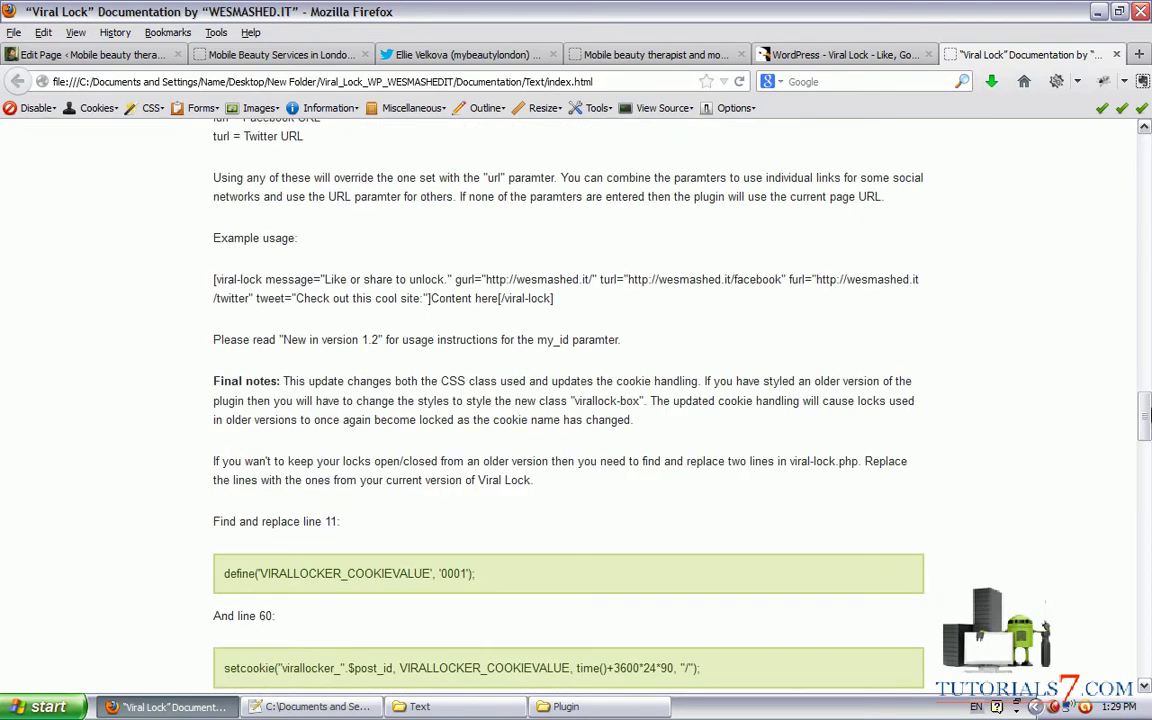
mouse_move(185, 266)
mouse_down()
mouse_move(872, 262)
mouse_move(778, 350)
mouse_move(410, 337)
mouse_move(158, 290)
mouse_move(180, 252)
mouse_move(548, 250)
mouse_up()
click(1146, 465)
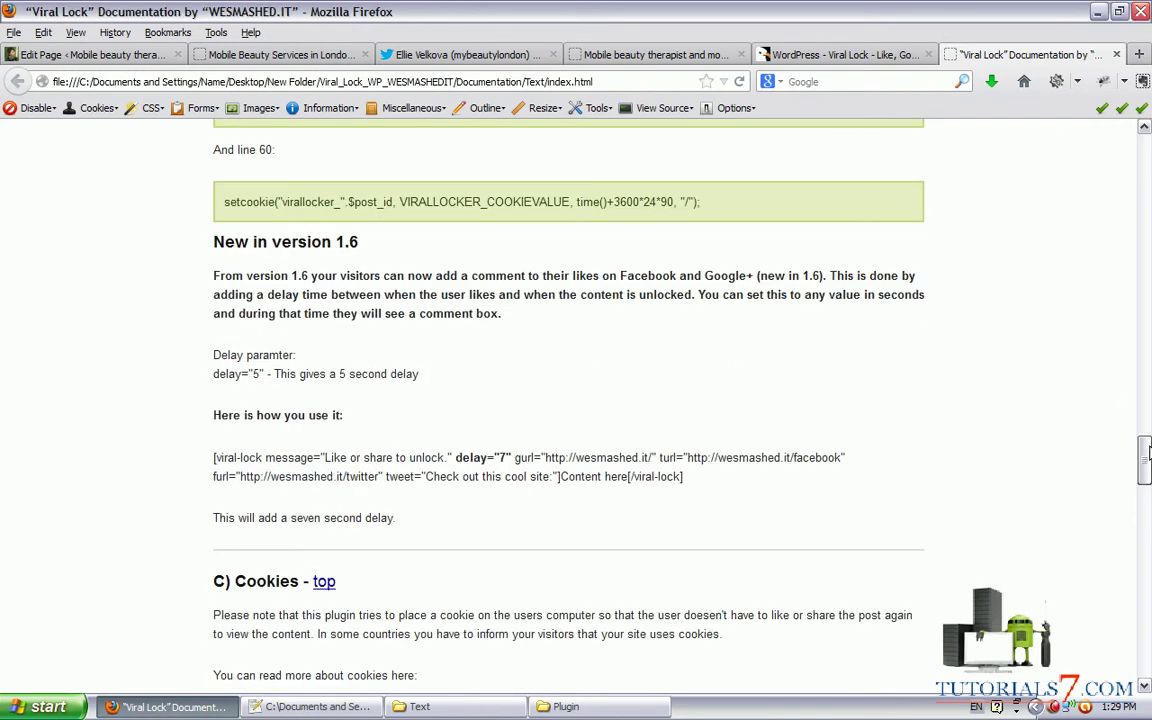
drag(1146, 456, 1105, 115)
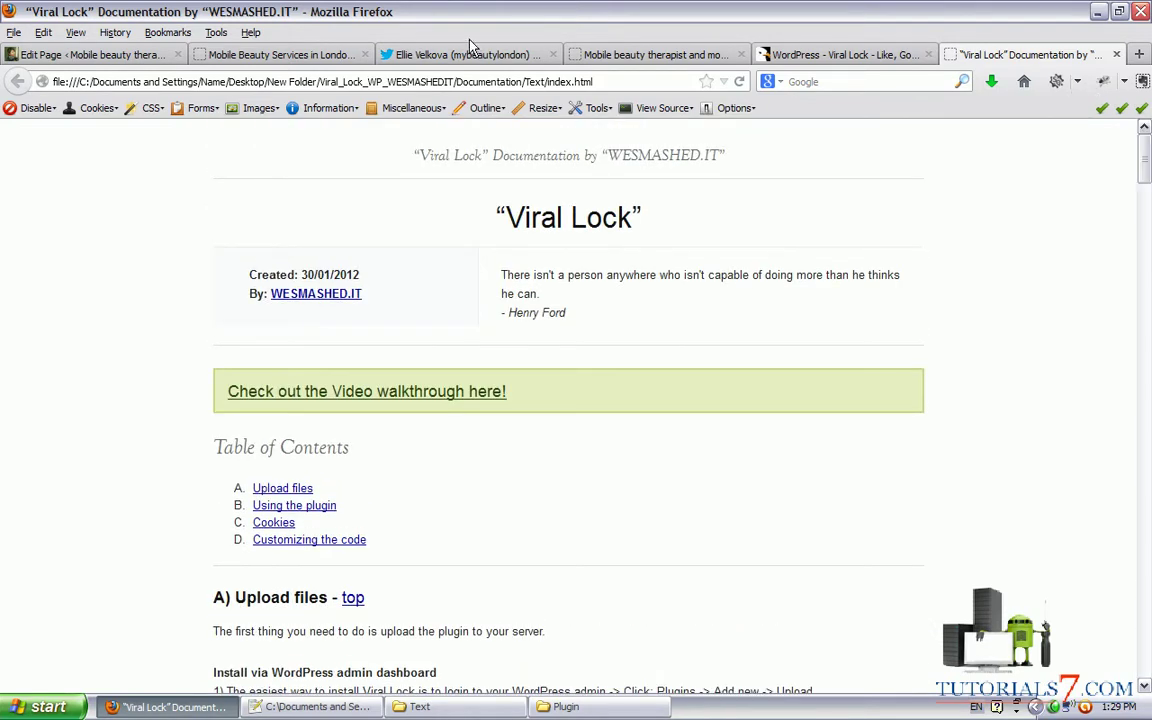
- Switch to the Mobile Beauty Services page and circle its Free eBook heading
click(225, 54)
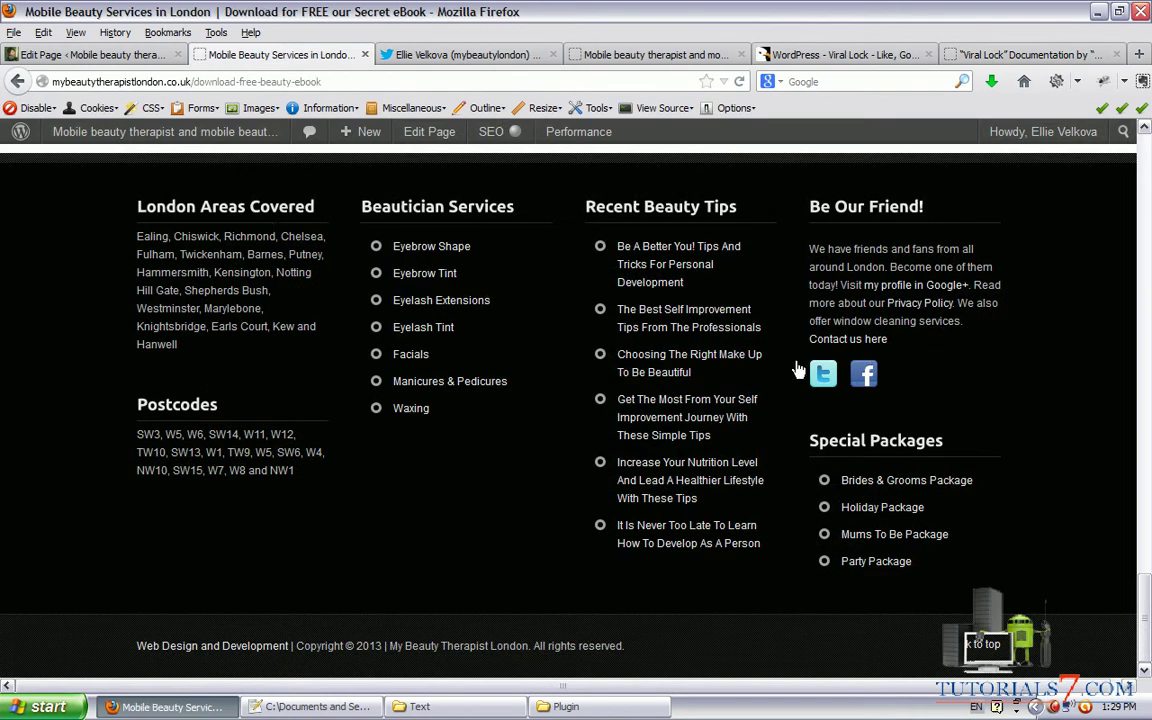
drag(1139, 600, 1148, 165)
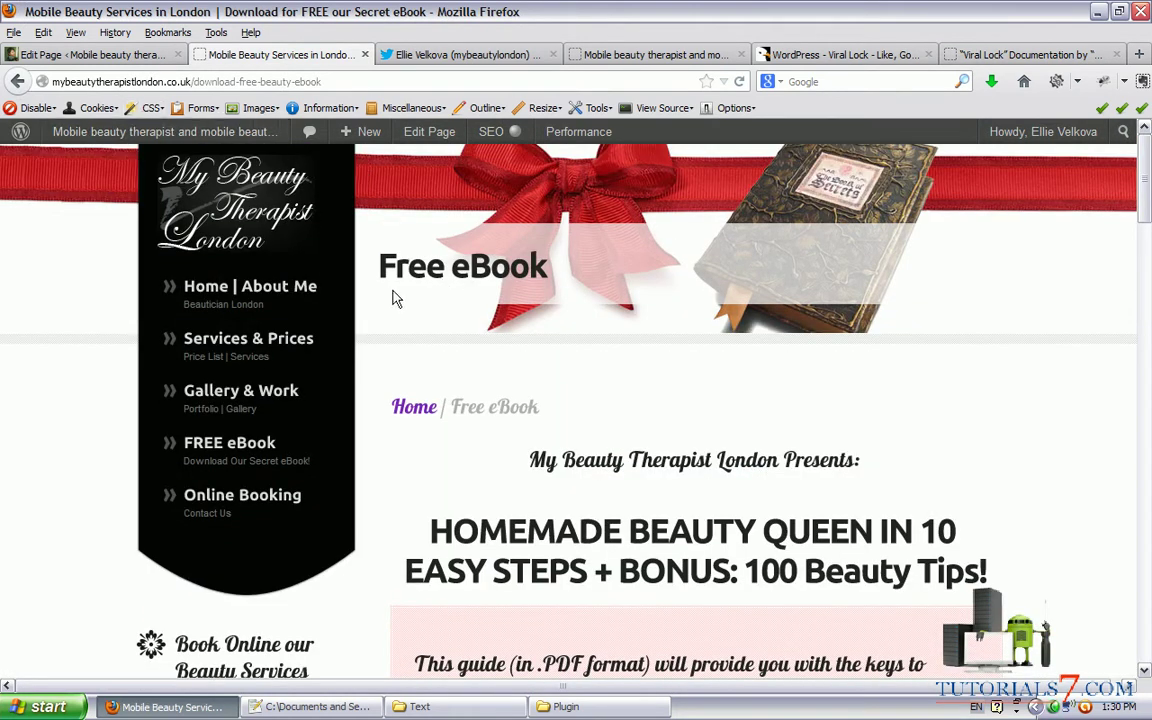
mouse_move(375, 292)
mouse_down()
mouse_move(386, 301)
mouse_move(663, 249)
mouse_move(309, 203)
mouse_move(362, 297)
mouse_up()
key(Escape)
- Scroll to the share-to-unlock box below DOWNLOAD and mark its share message
drag(1149, 163, 1144, 534)
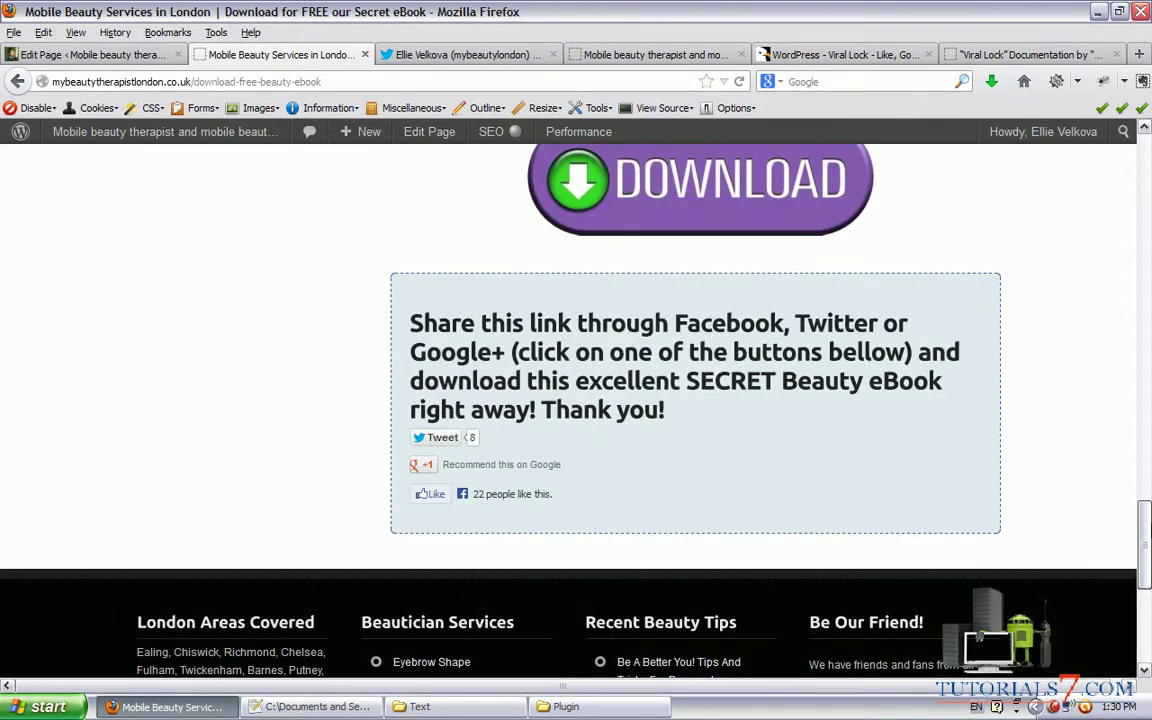
mouse_move(372, 273)
mouse_down()
mouse_move(520, 238)
mouse_move(817, 247)
mouse_up()
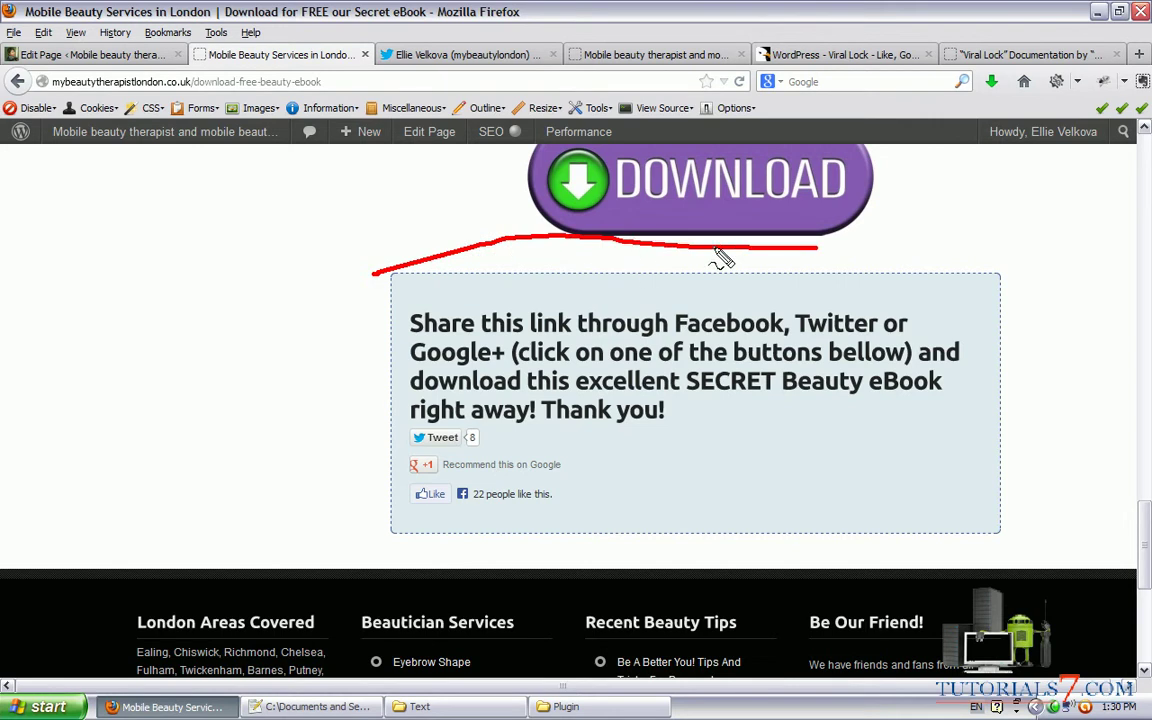
mouse_move(718, 252)
mouse_down()
mouse_move(1030, 365)
mouse_move(1028, 545)
mouse_move(290, 488)
mouse_move(355, 268)
mouse_move(373, 272)
mouse_up()
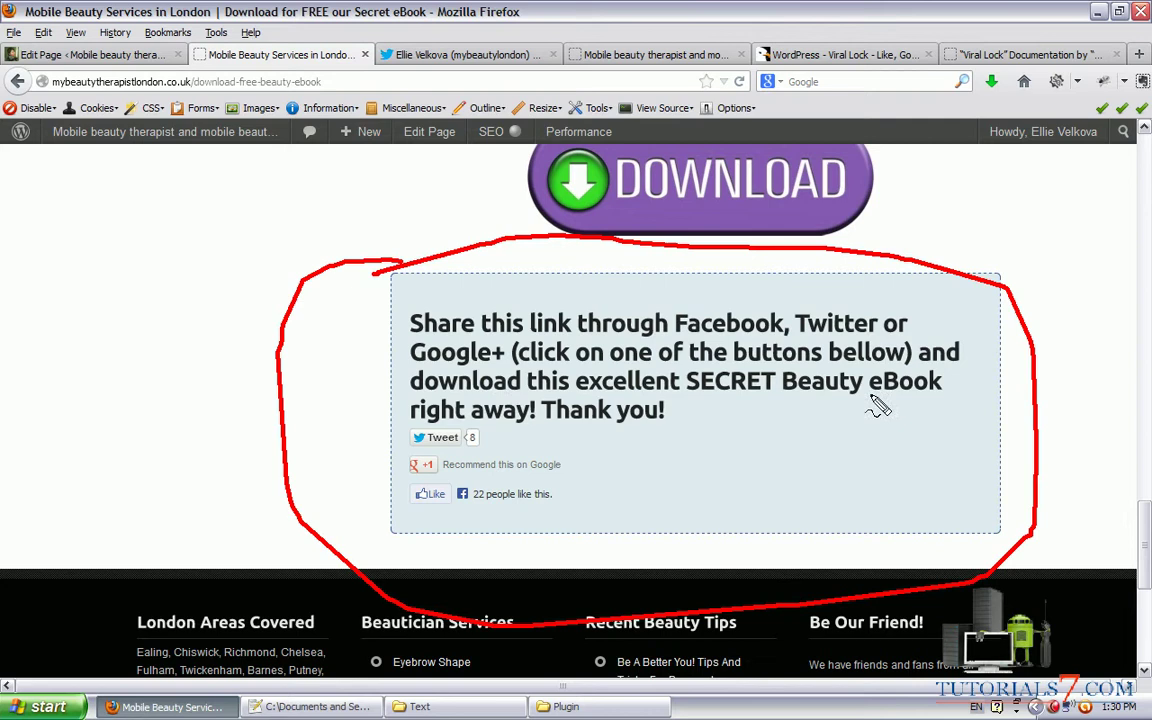
drag(428, 428, 703, 432)
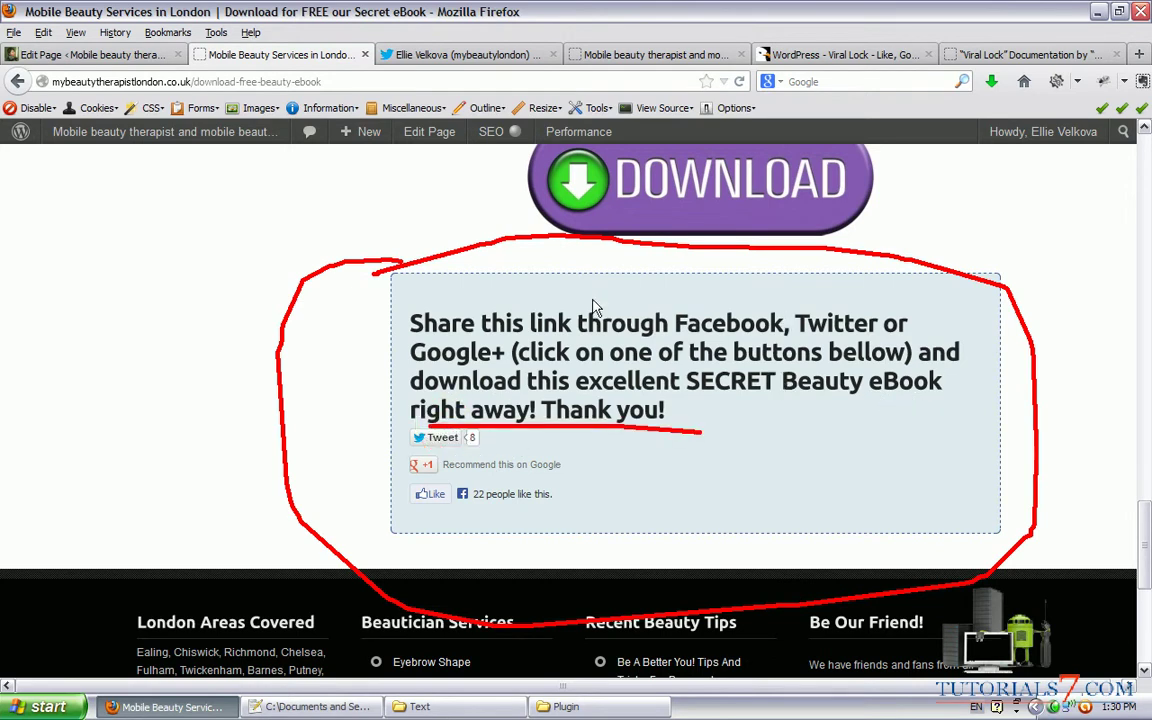
key(Escape)
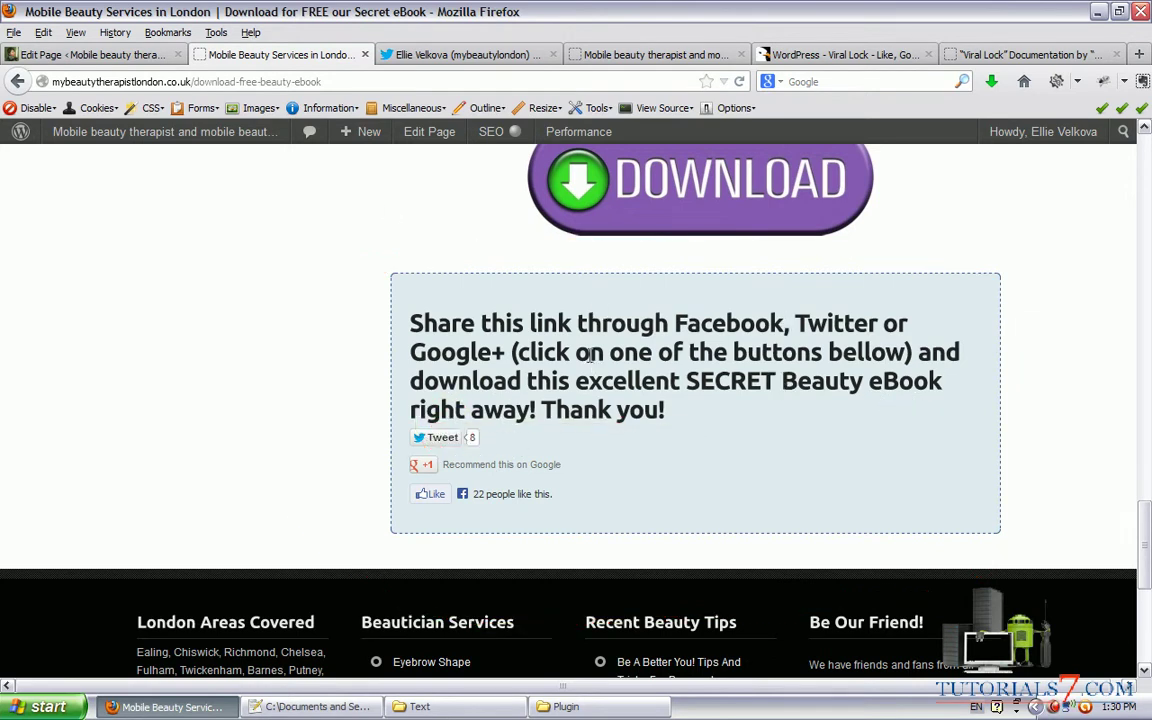
- Open the Free eBook page in the editor and mark the share message before [viral-lock]
click(432, 137)
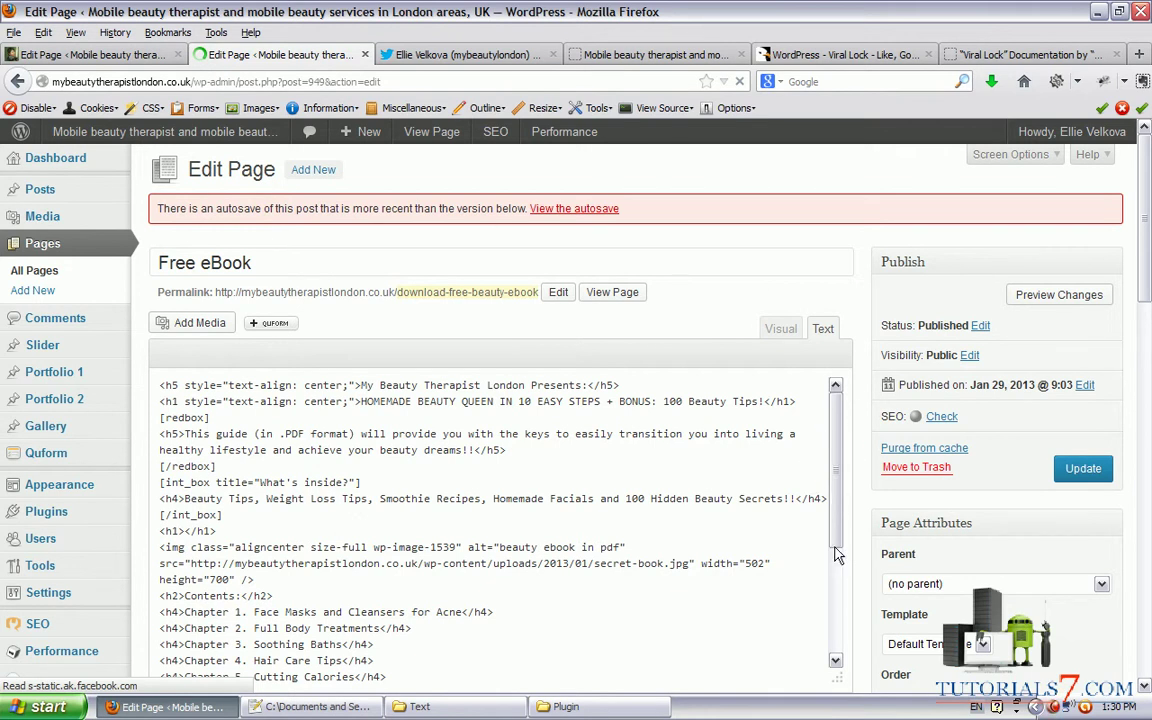
scroll(700, 480, down, 4)
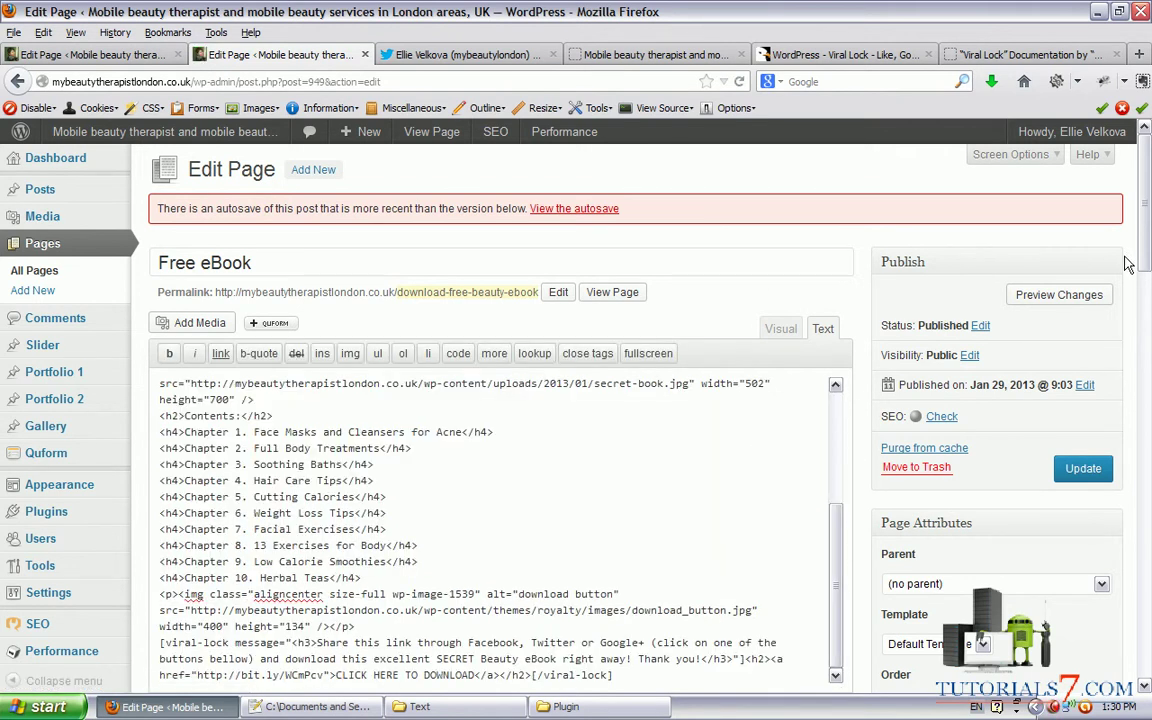
scroll(1128, 263, down, 4)
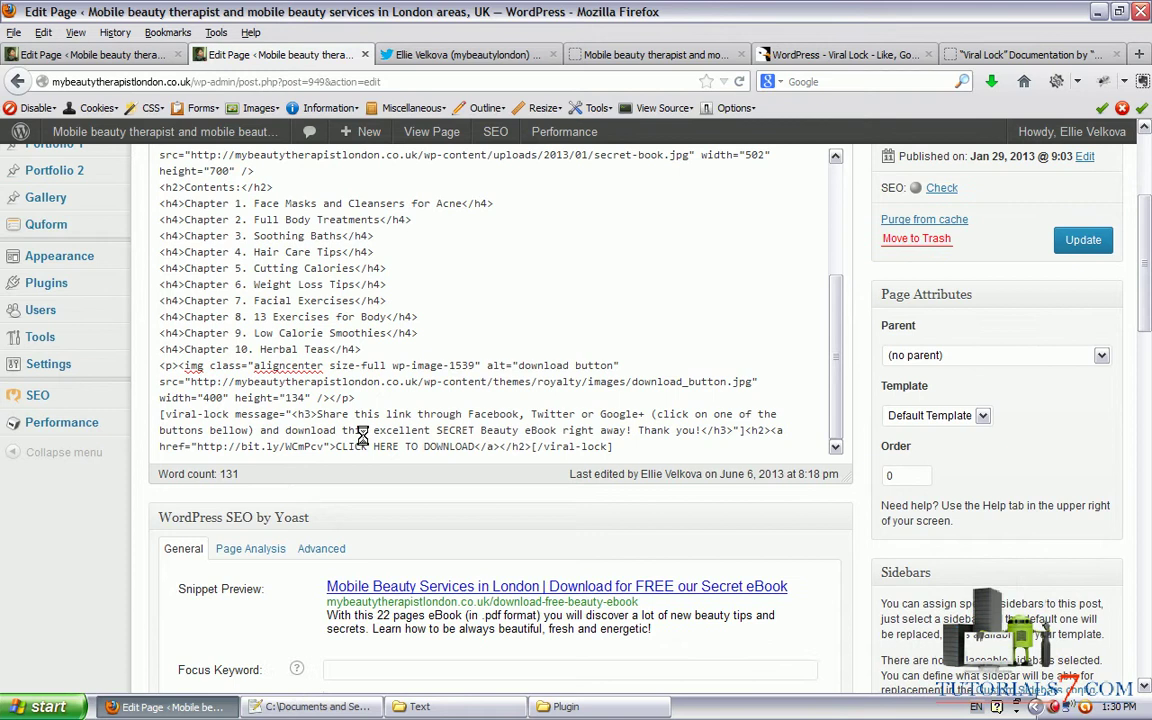
mouse_move(141, 404)
mouse_down()
mouse_move(352, 401)
mouse_move(330, 419)
mouse_up()
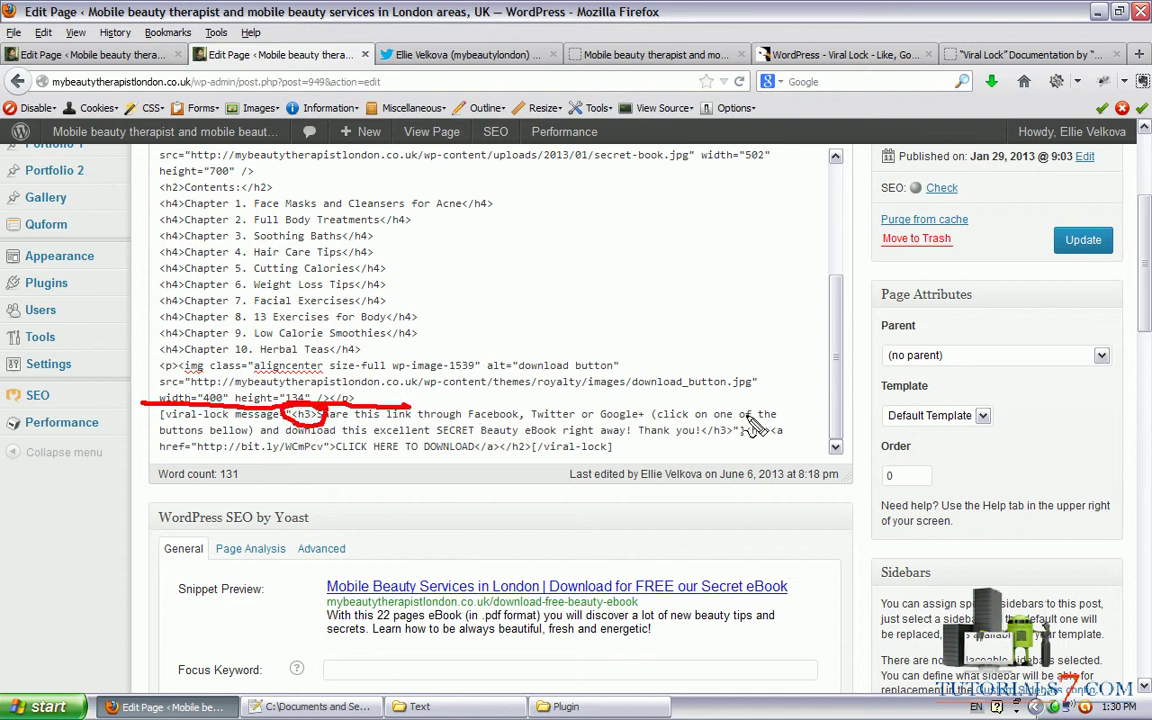
drag(746, 419, 746, 442)
drag(746, 440, 743, 443)
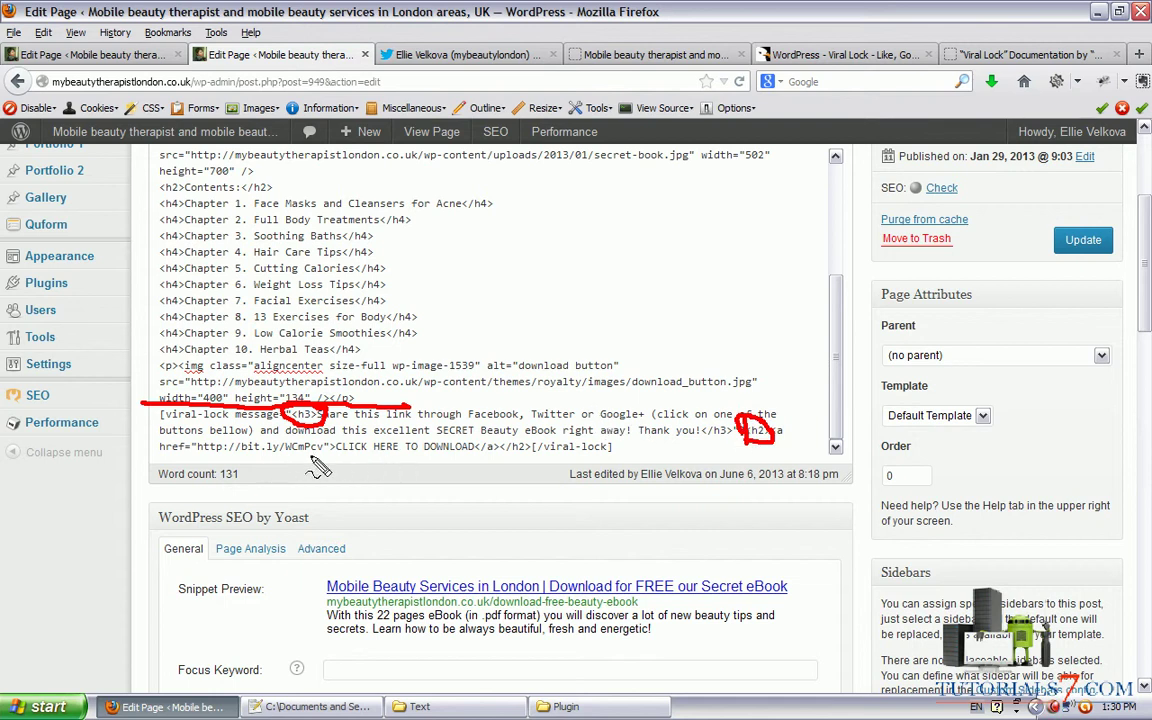
- Underline the CLICK HERE TO DOWNLOAD link and its address, then check the Twitter tab
drag(312, 458, 487, 463)
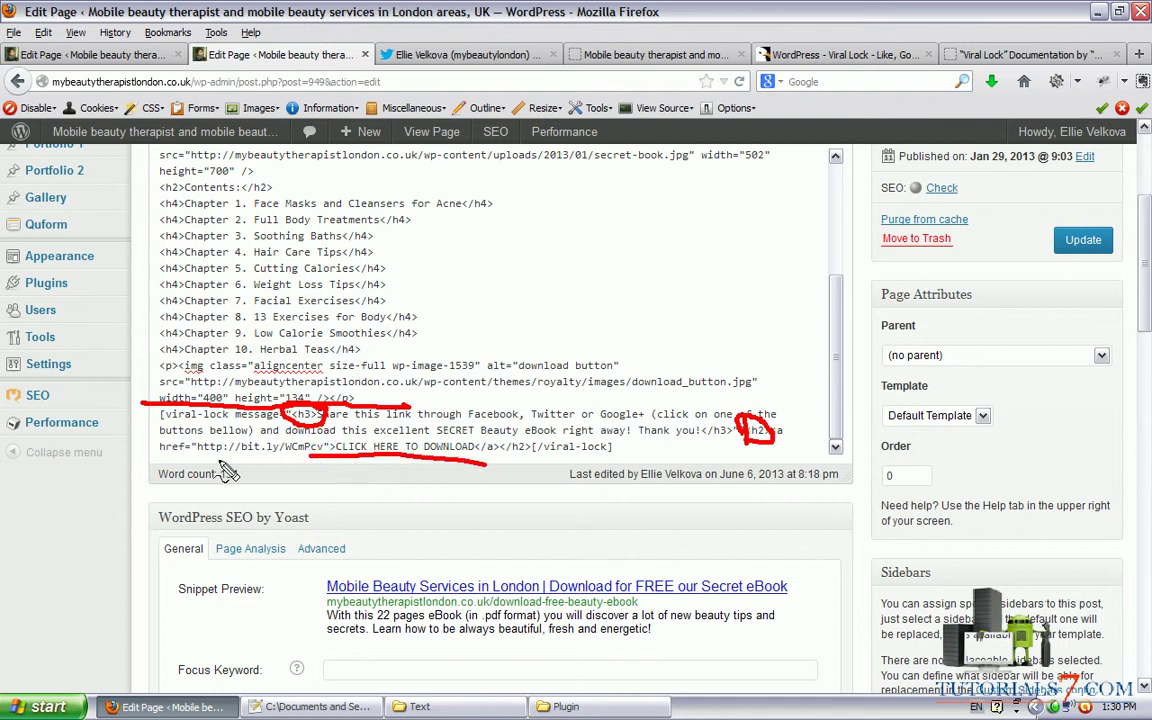
mouse_move(195, 456)
mouse_down()
mouse_move(185, 455)
mouse_move(265, 457)
mouse_move(320, 440)
mouse_move(237, 422)
mouse_move(205, 450)
mouse_up()
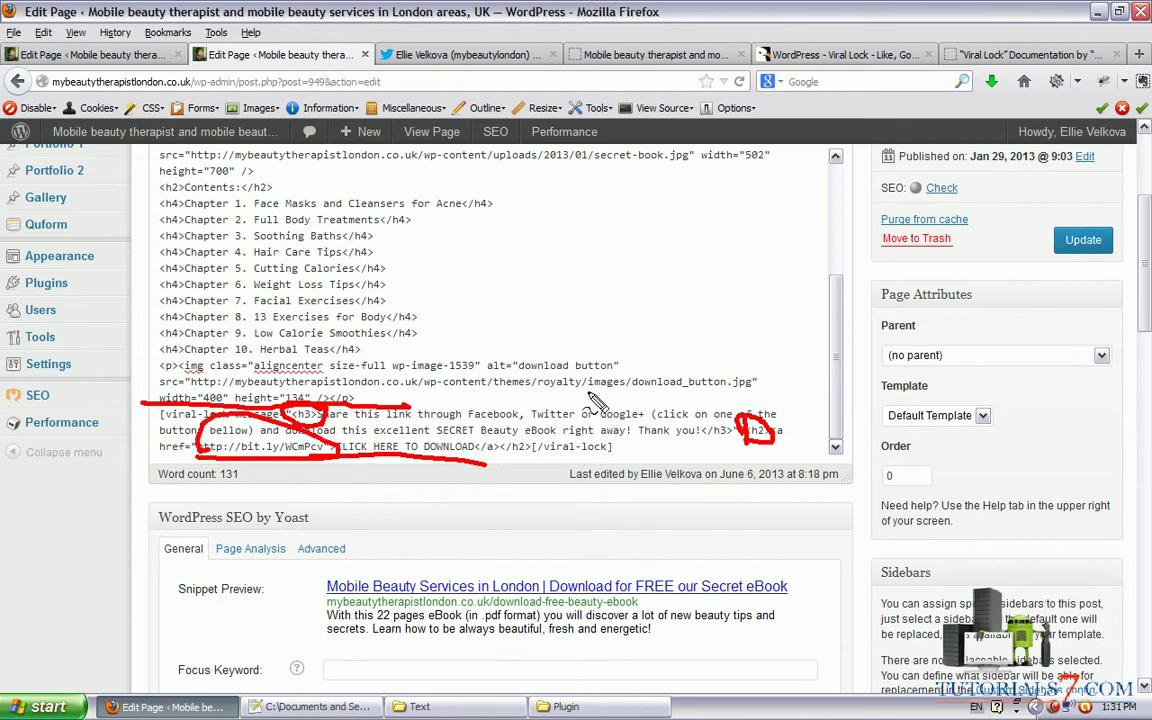
key(Escape)
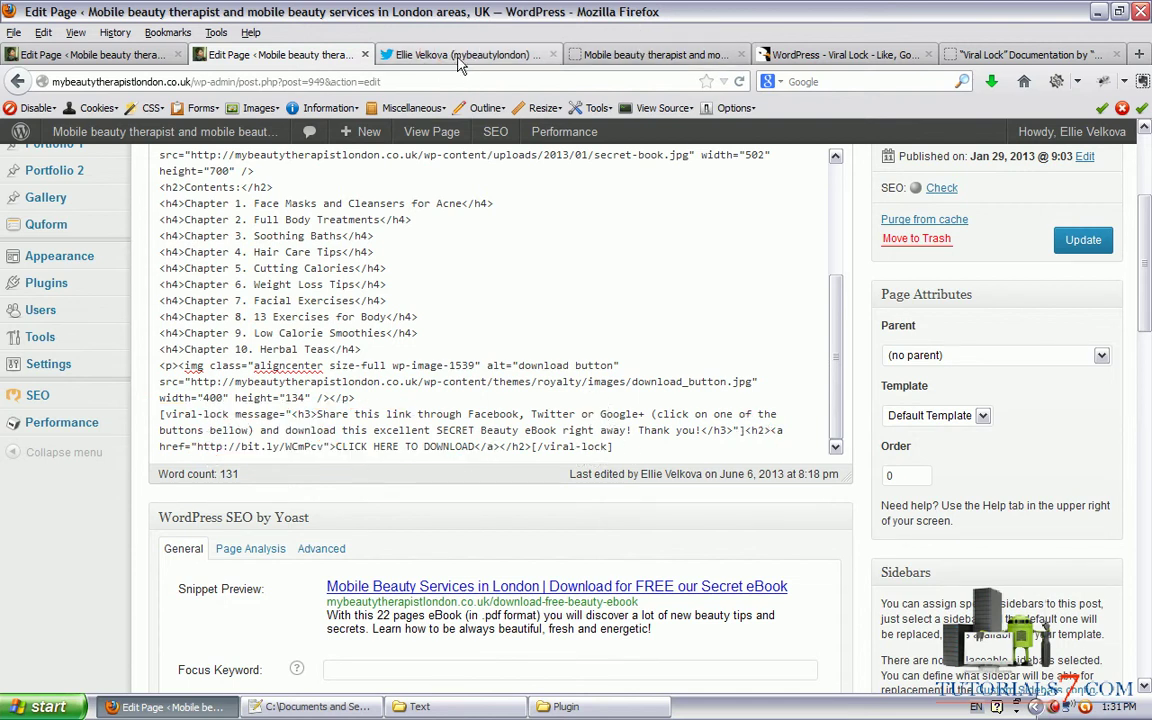
click(460, 56)
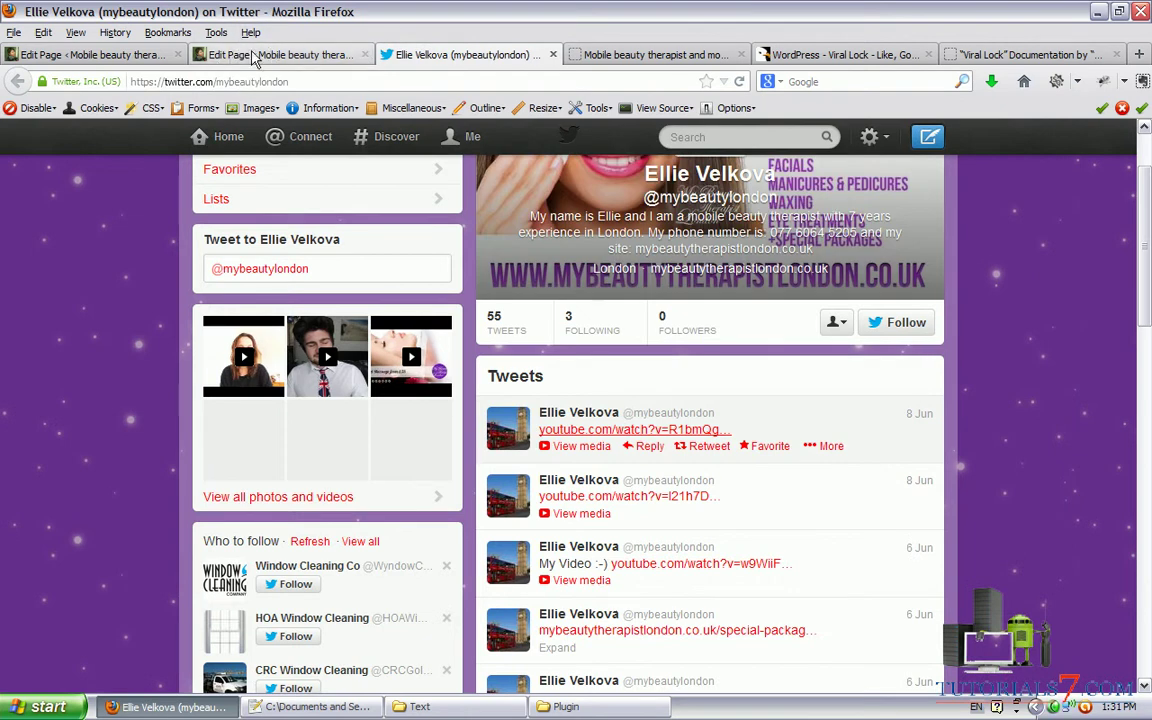
click(245, 56)
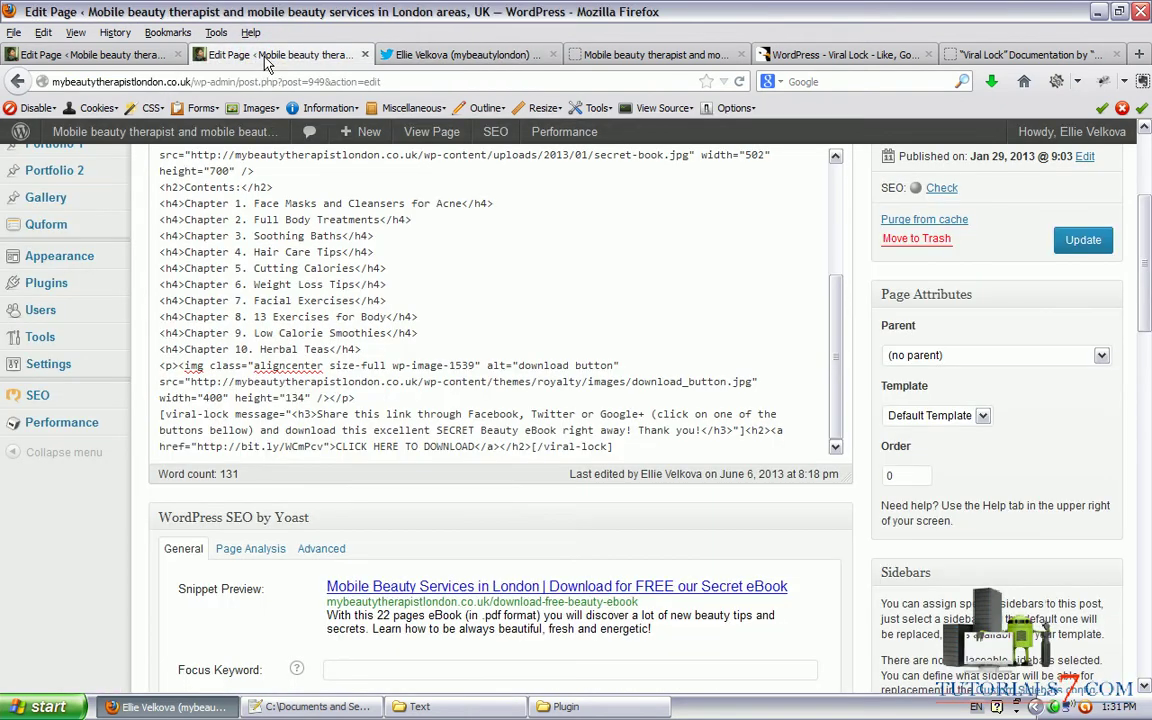
- View the published Free eBook page and use the Viral Lock Tweet button to open a prefilled share
click(427, 133)
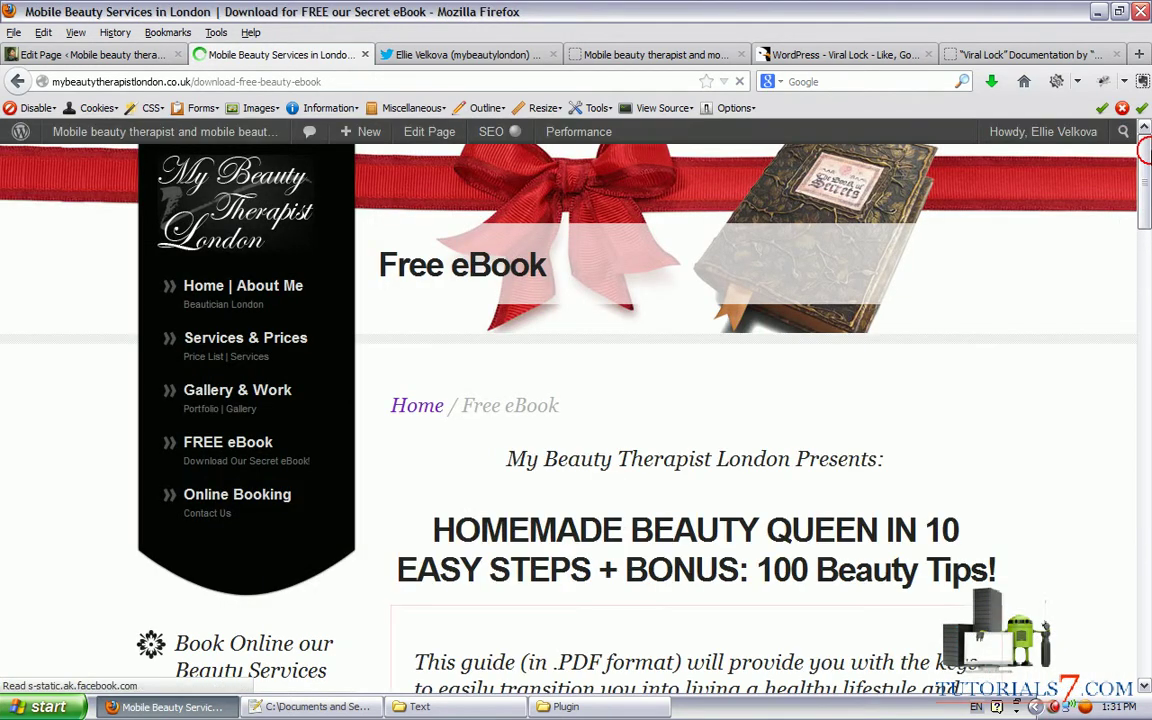
drag(1147, 266, 1145, 578)
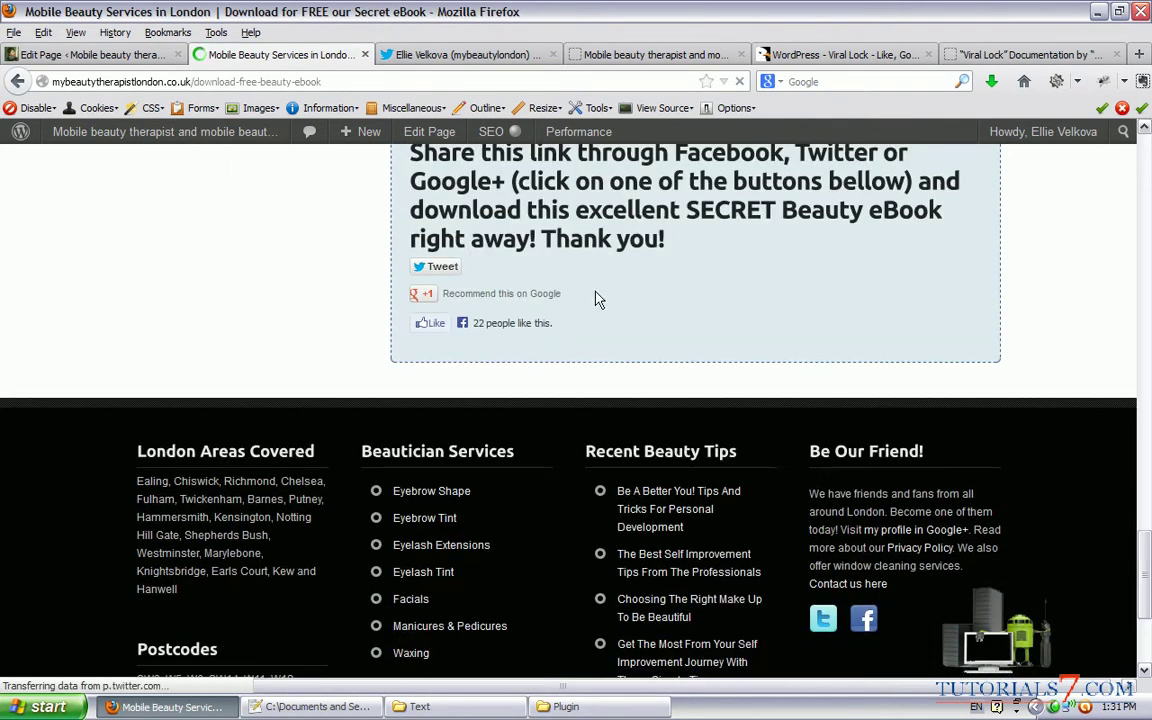
click(436, 266)
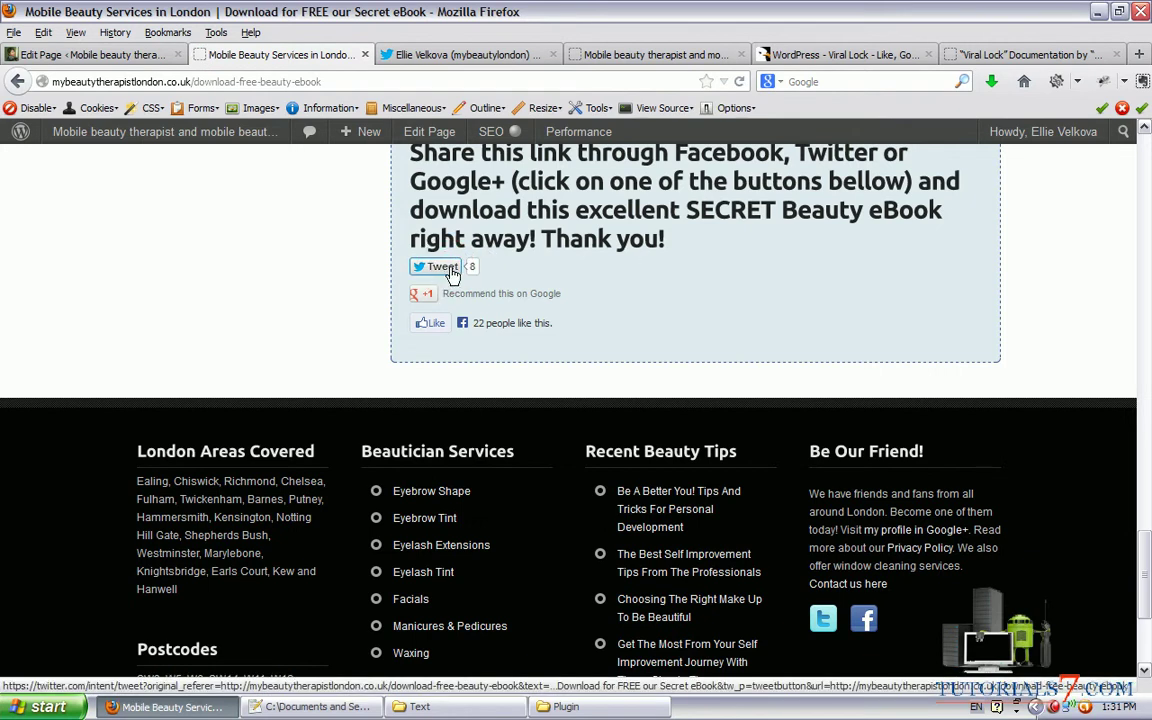
click(450, 272)
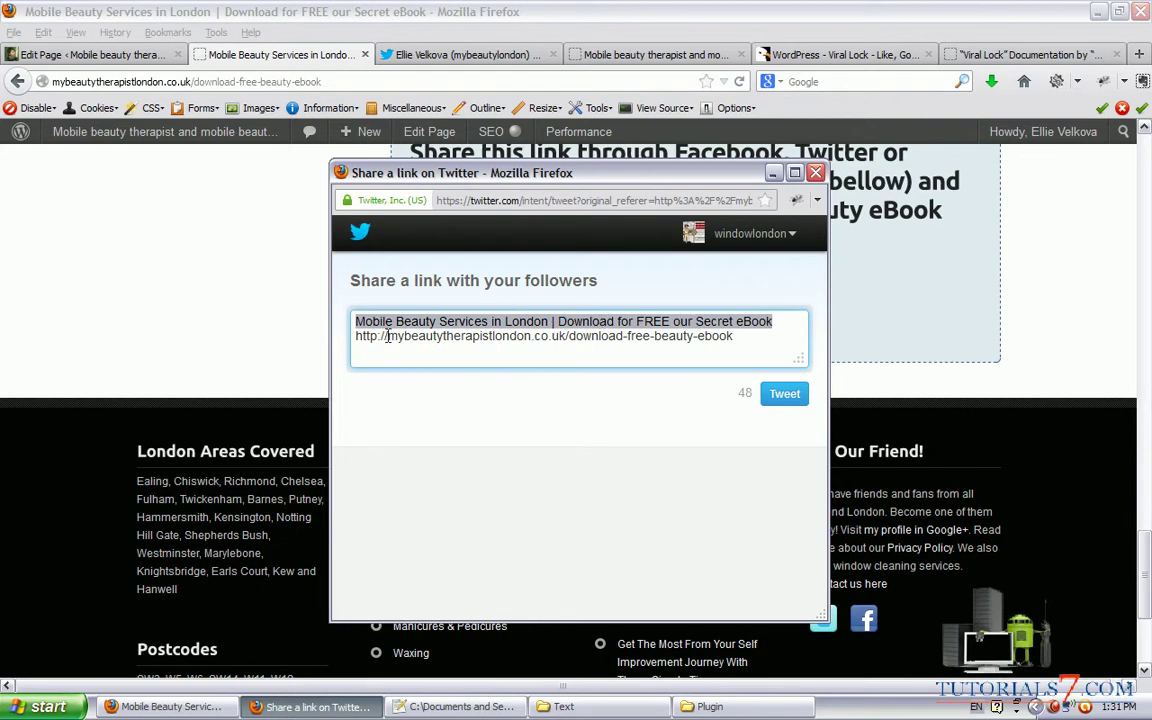
- Post the prefilled tweet with the eBook title and link, reaching the All done confirmation
mouse_move(357, 345)
mouse_down()
mouse_move(760, 345)
mouse_move(625, 316)
mouse_move(345, 325)
mouse_move(352, 340)
mouse_up()
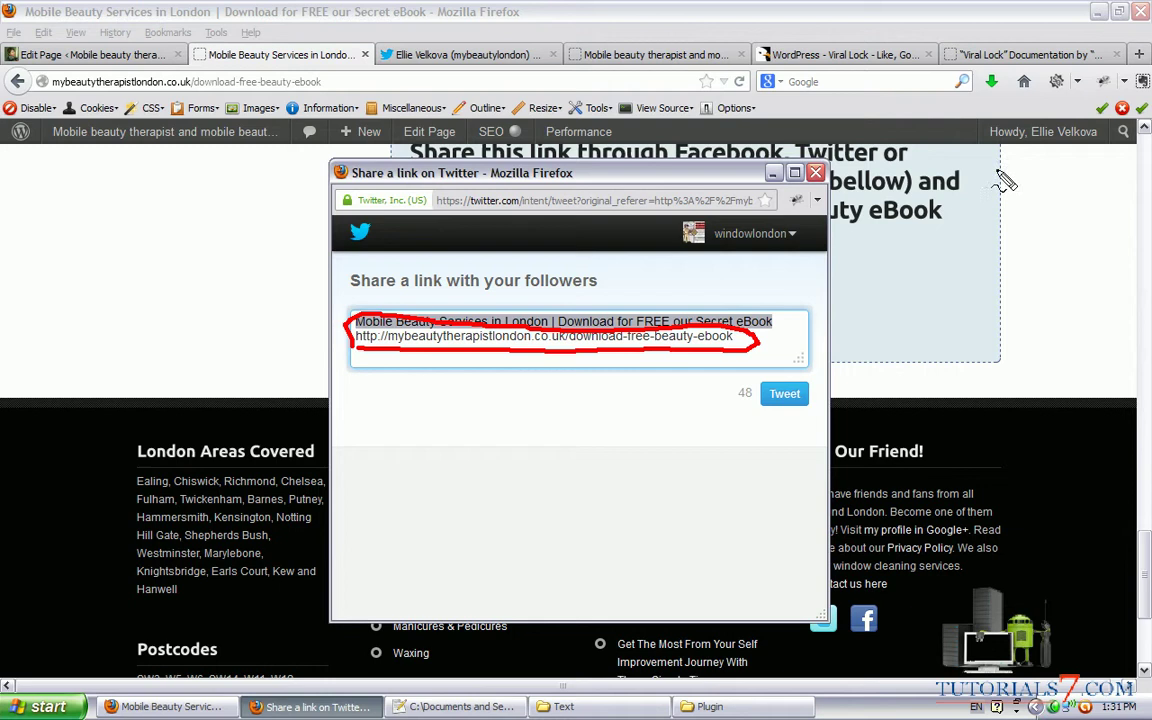
mouse_move(34, 85)
mouse_down()
mouse_move(250, 112)
mouse_move(257, 80)
mouse_move(57, 77)
mouse_move(42, 92)
mouse_up()
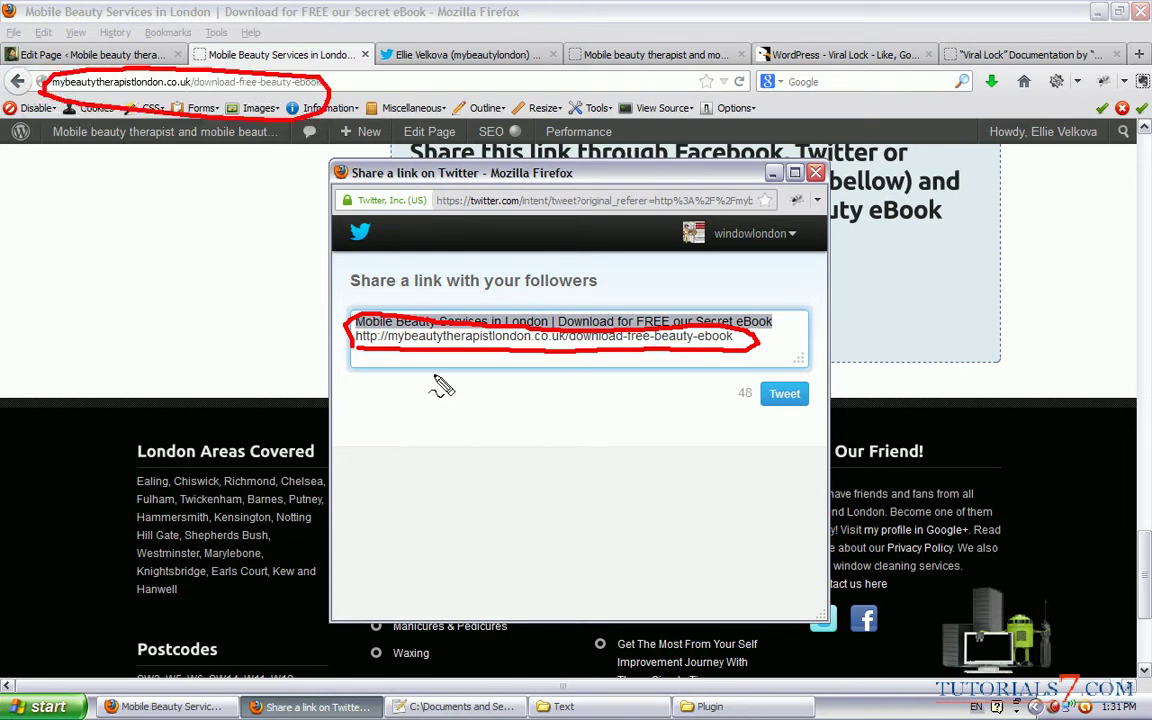
mouse_move(252, 113)
mouse_down()
mouse_move(368, 310)
mouse_move(350, 292)
mouse_move(357, 300)
mouse_up()
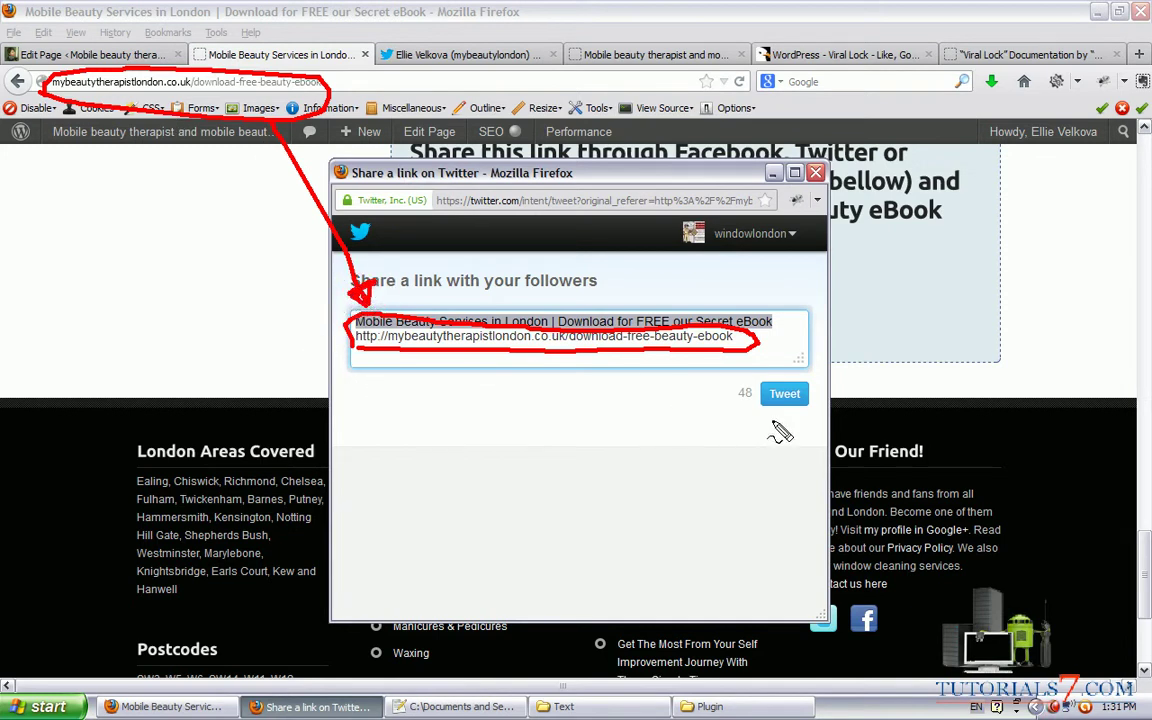
key(Escape)
click(782, 393)
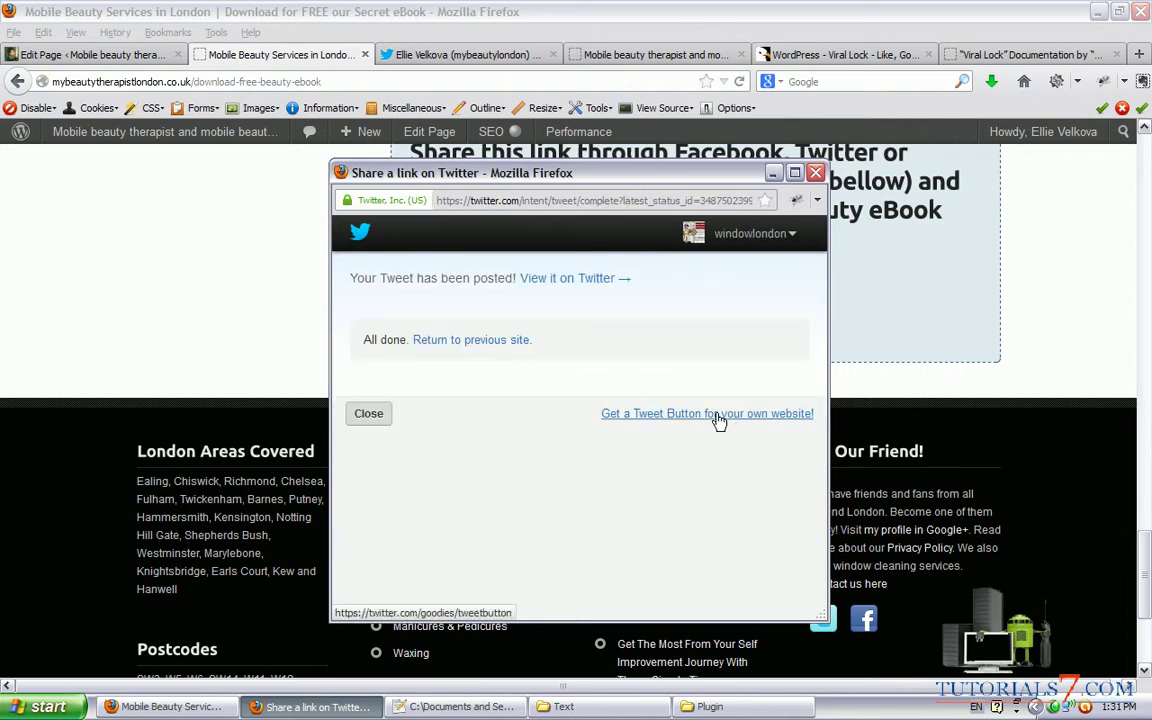
- Return to the unlocked eBook page and save Beauty-Ebook.zip (441 KB) from CLICK HERE TO DOWNLOAD
click(500, 340)
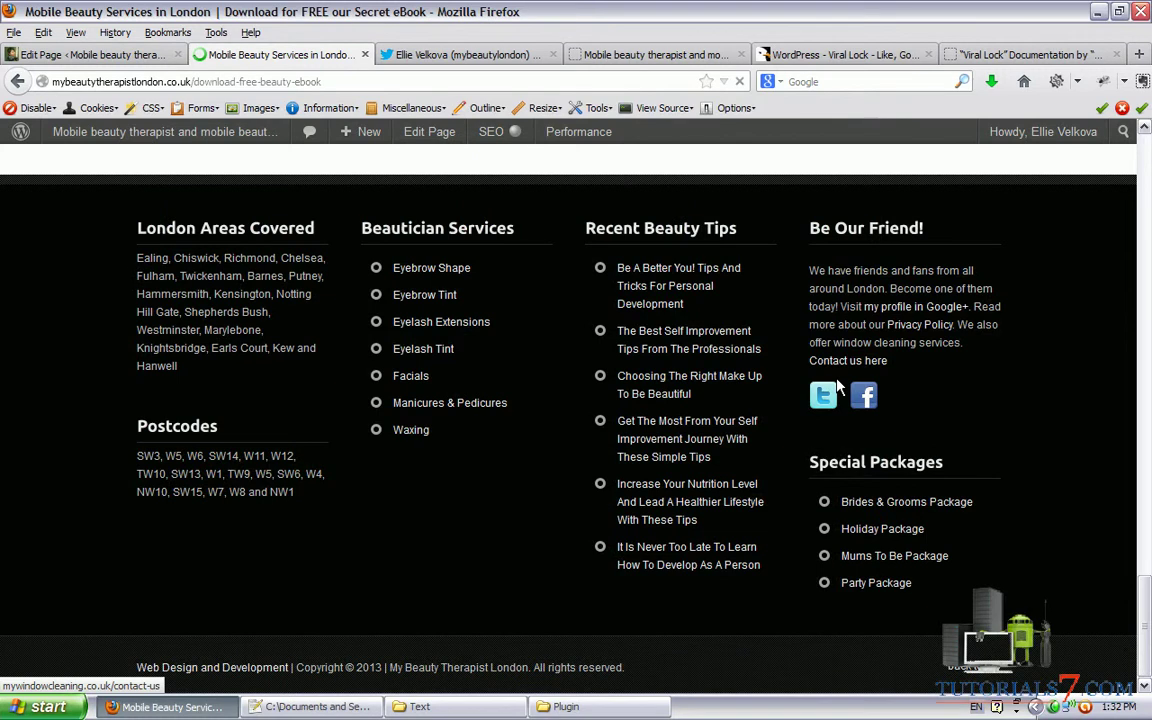
scroll(830, 370, up, 5)
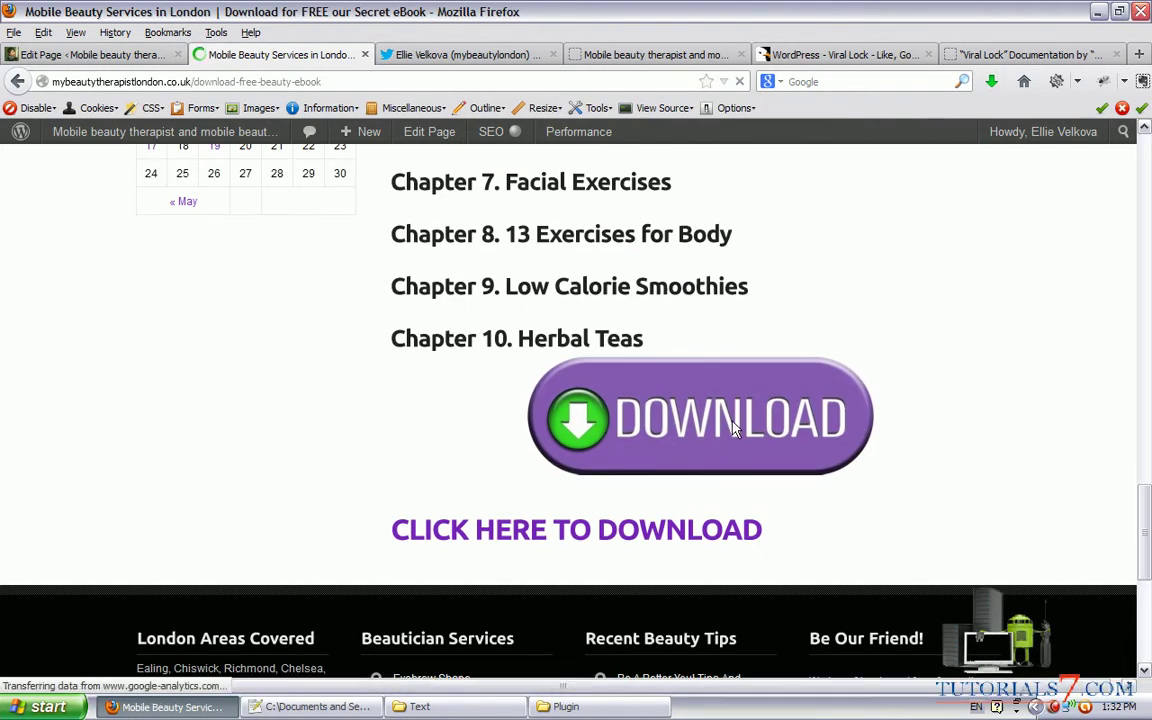
mouse_move(875, 357)
mouse_down()
mouse_move(514, 386)
mouse_move(766, 515)
mouse_move(630, 336)
mouse_up()
mouse_move(604, 489)
mouse_down()
mouse_move(790, 530)
mouse_move(321, 470)
mouse_up()
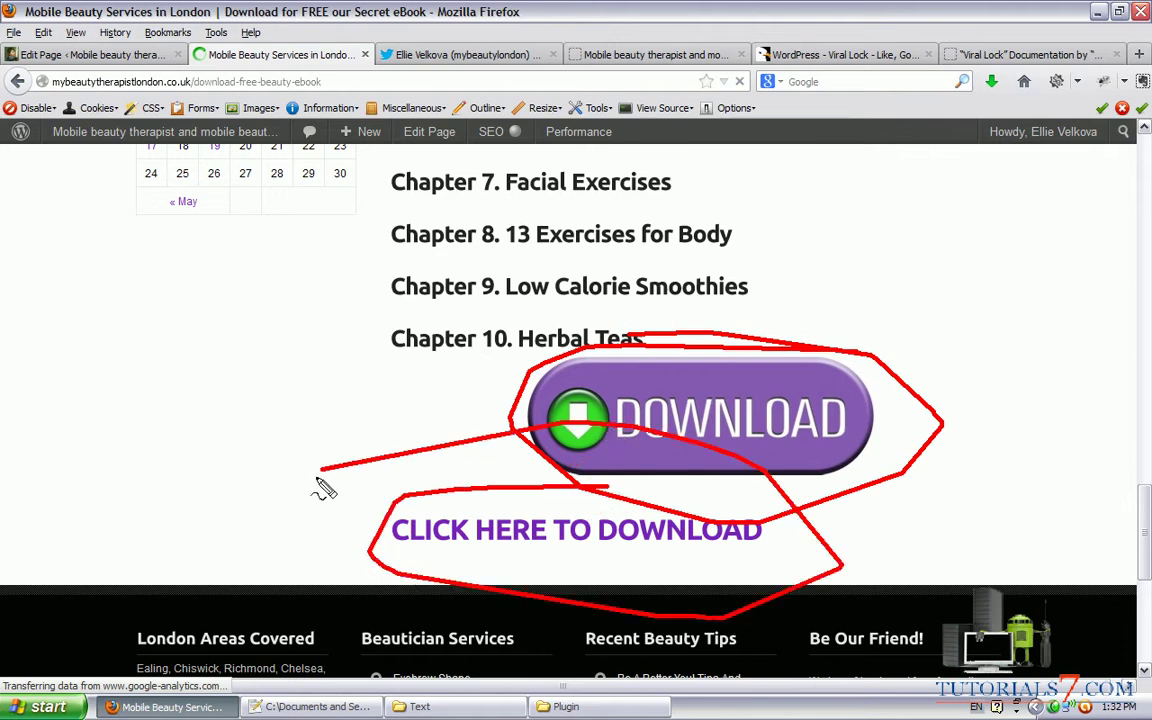
key(Escape)
click(514, 542)
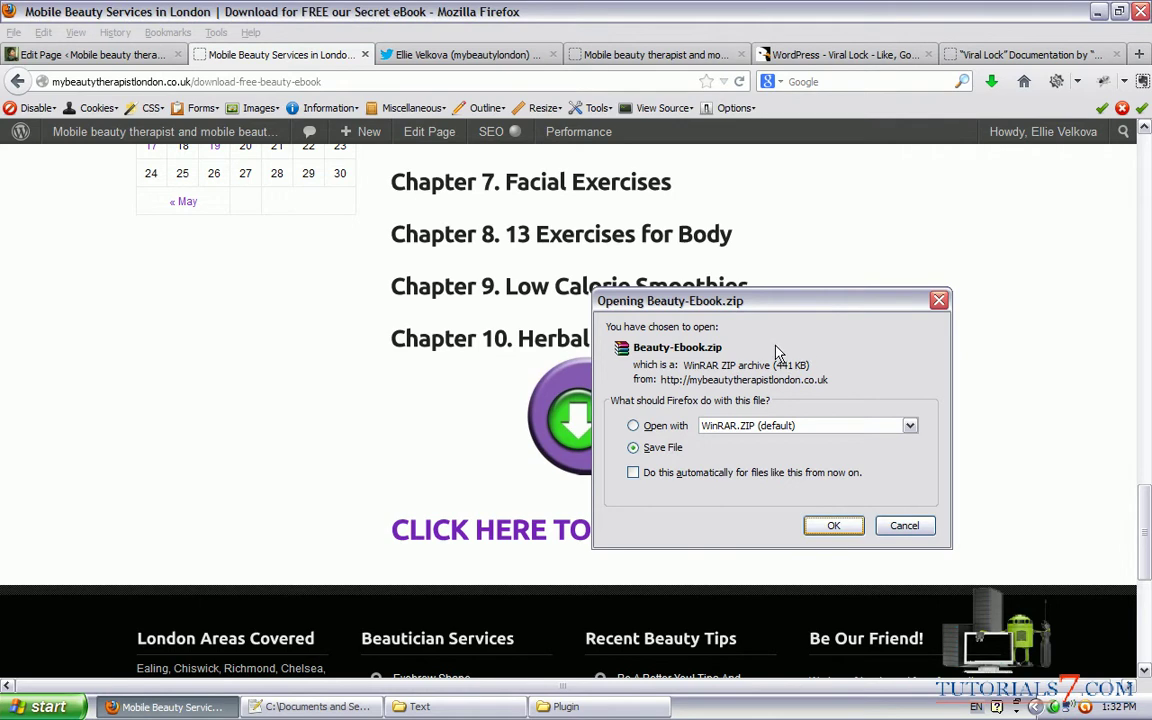
key(Return)
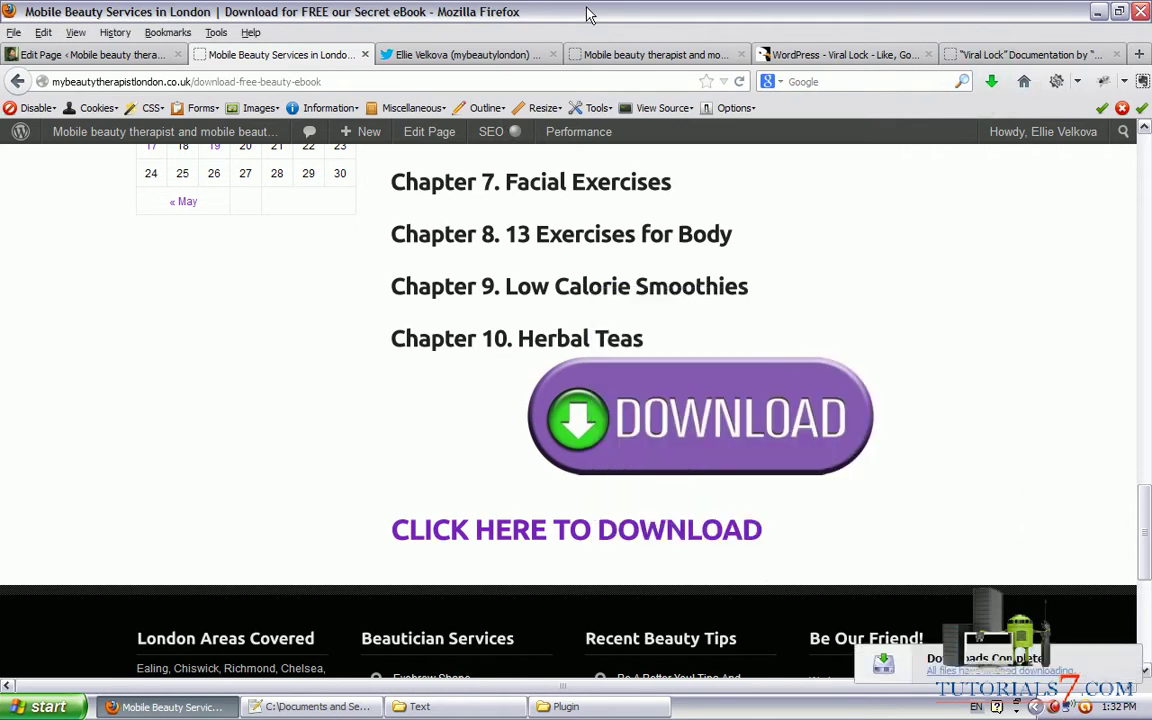
key(super+d)
- Move Beauty-Ebook.zip into New Folder, extract it there, and open Secret-Book.pdf
drag(236, 643, 345, 222)
double_click(370, 228)
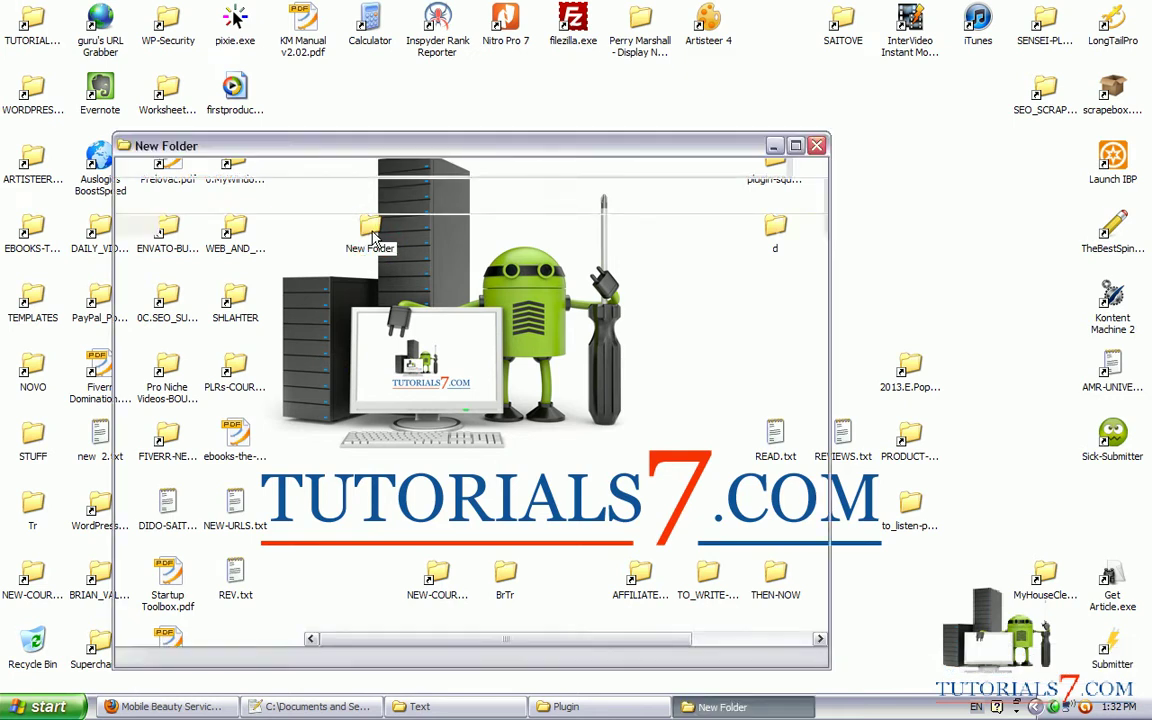
click(360, 292)
right_click(360, 292)
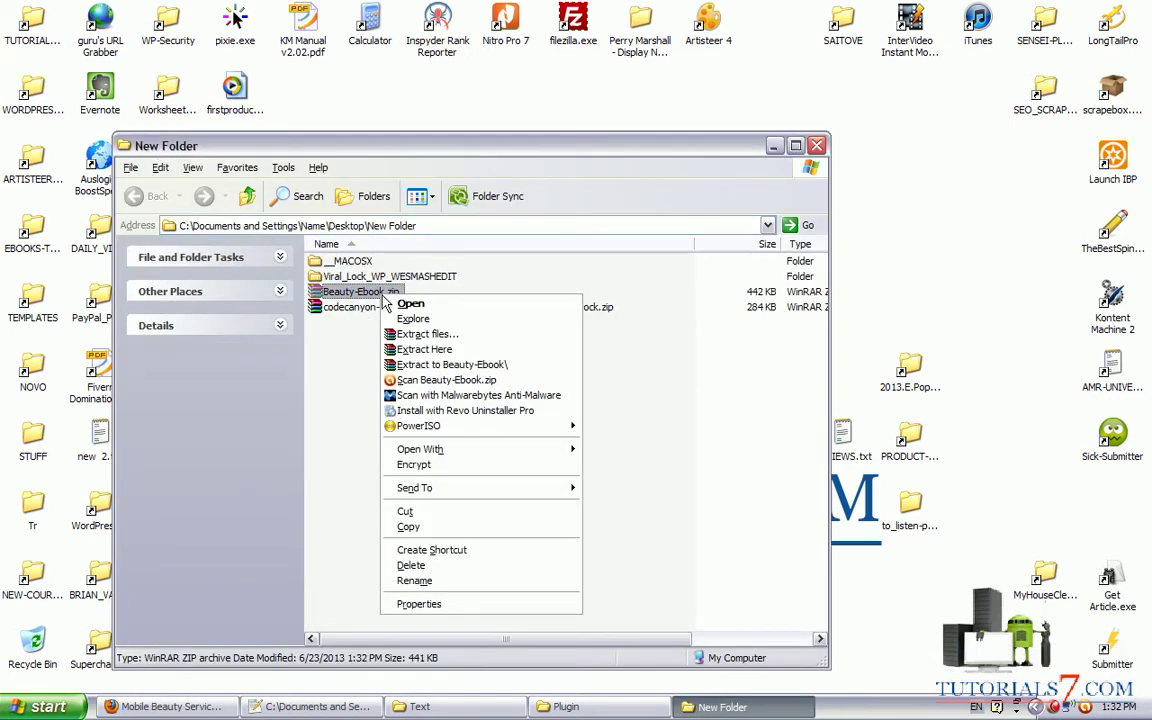
click(395, 345)
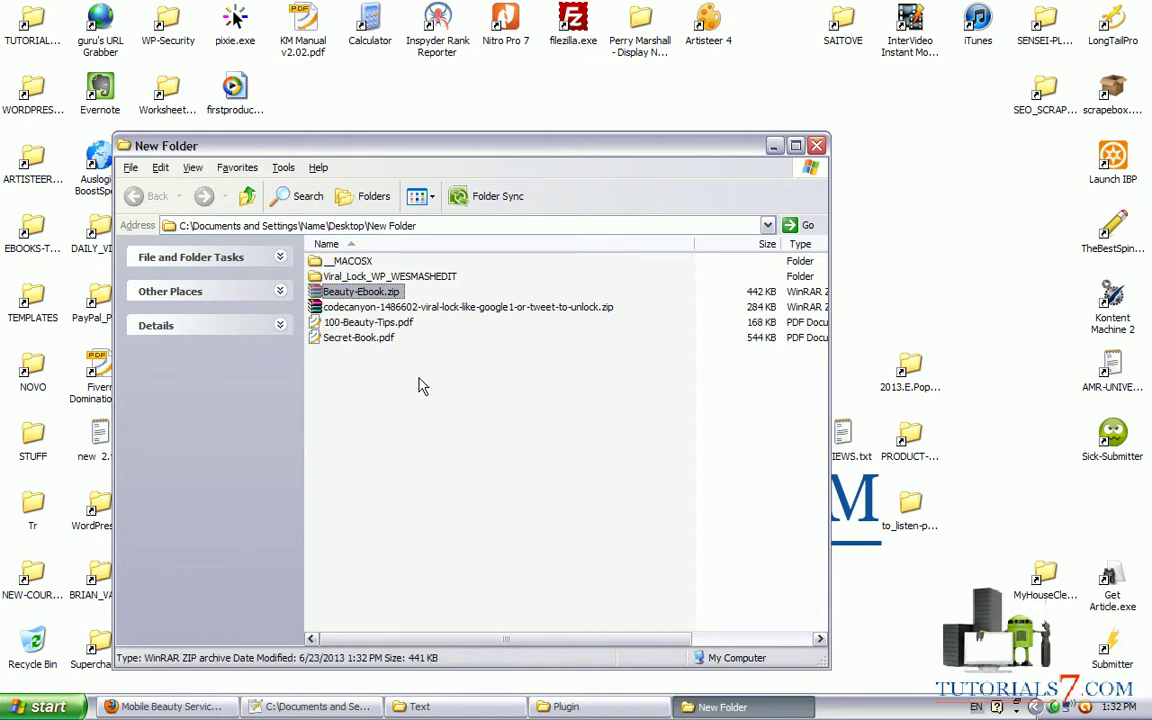
key(Down)
key(Down)
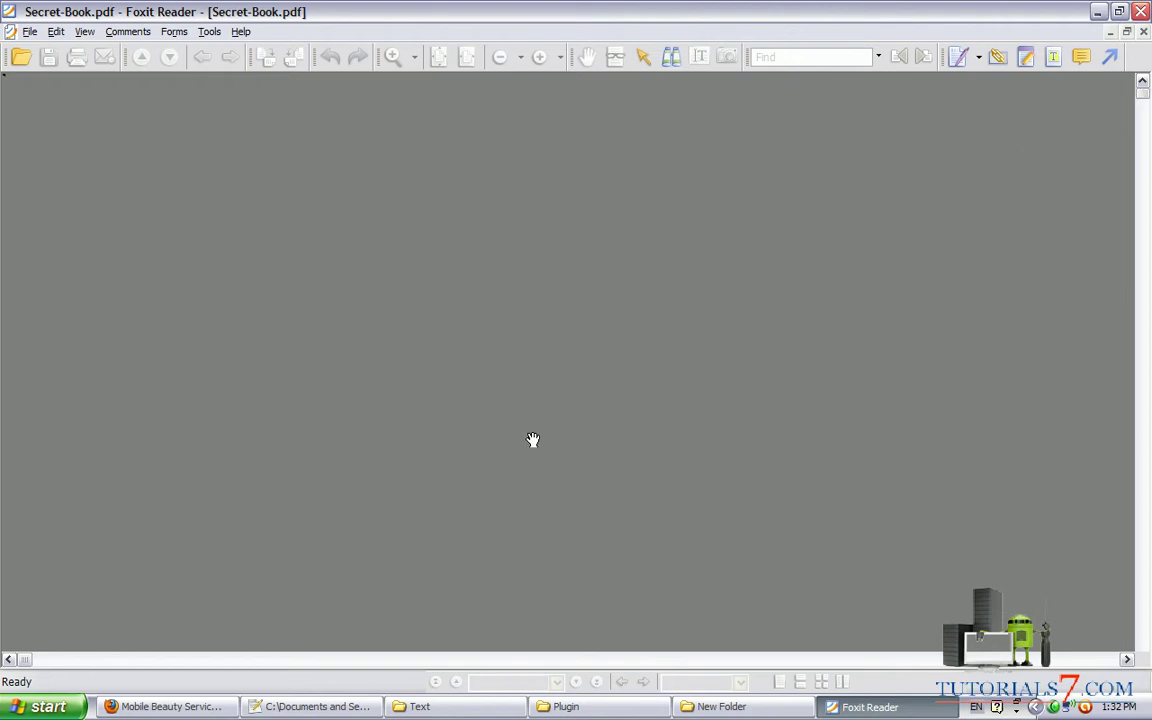
- Bring Secret-Book.pdf forward in Foxit Reader, page through the Homemade Beauty ebook, and close it
click(165, 706)
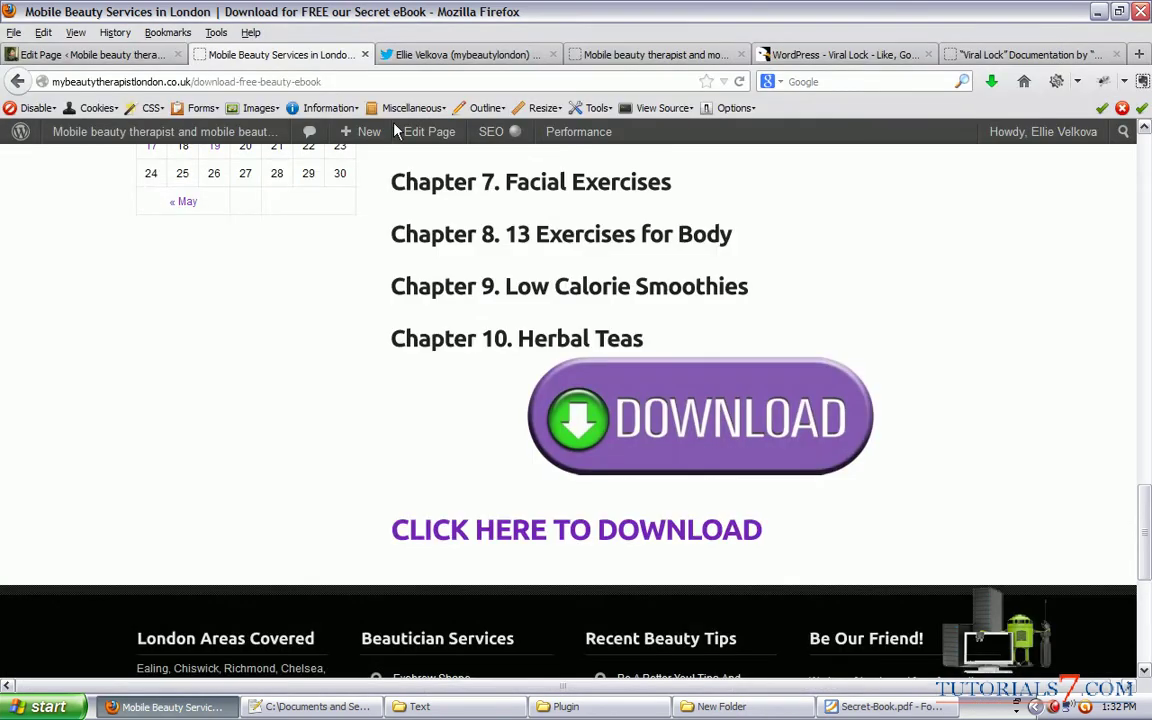
click(882, 706)
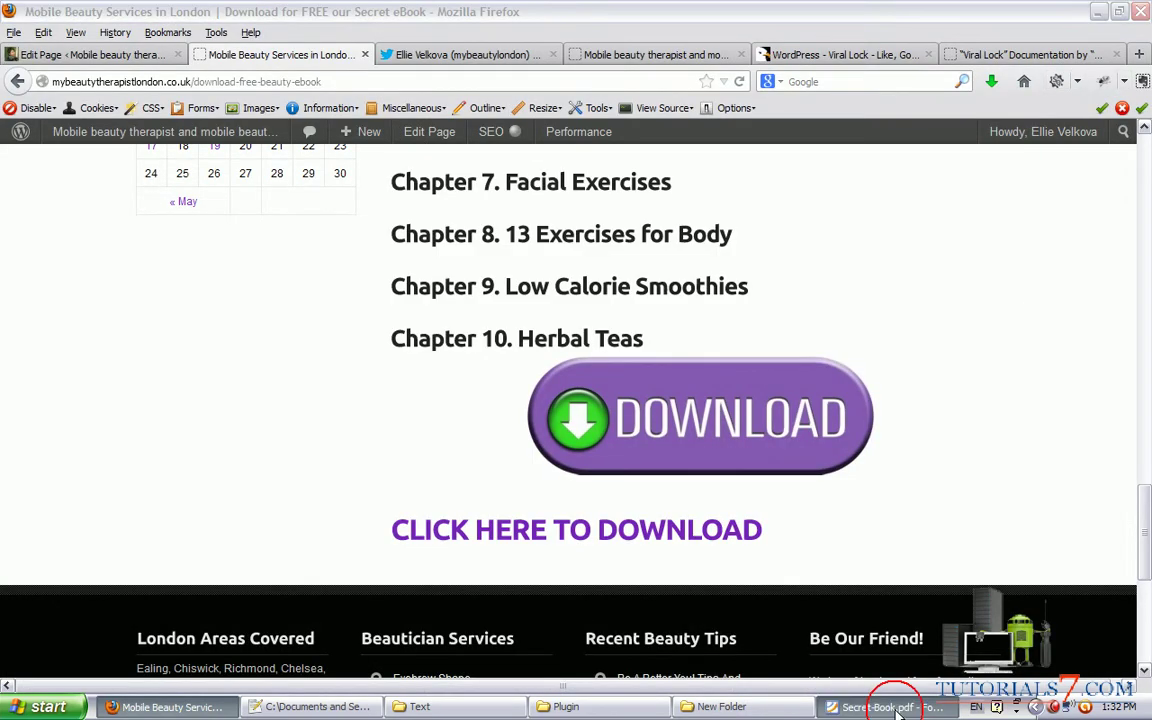
scroll(702, 478, down, 8)
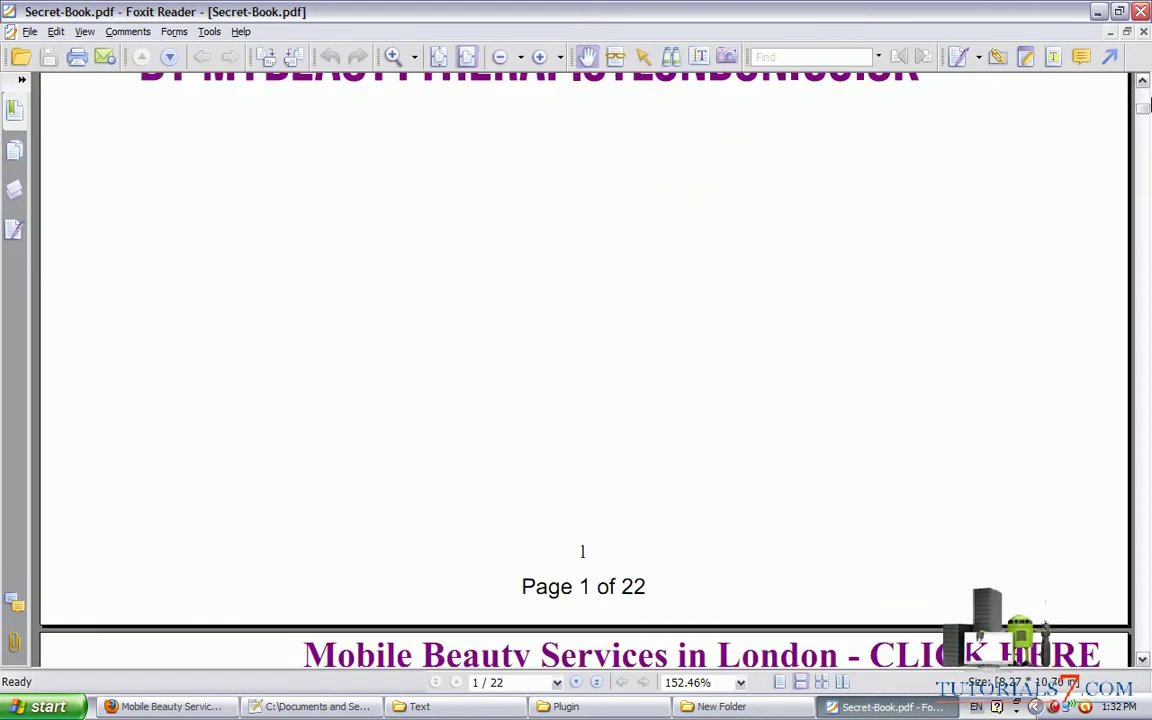
drag(1146, 117, 1144, 85)
scroll(656, 329, down, 5)
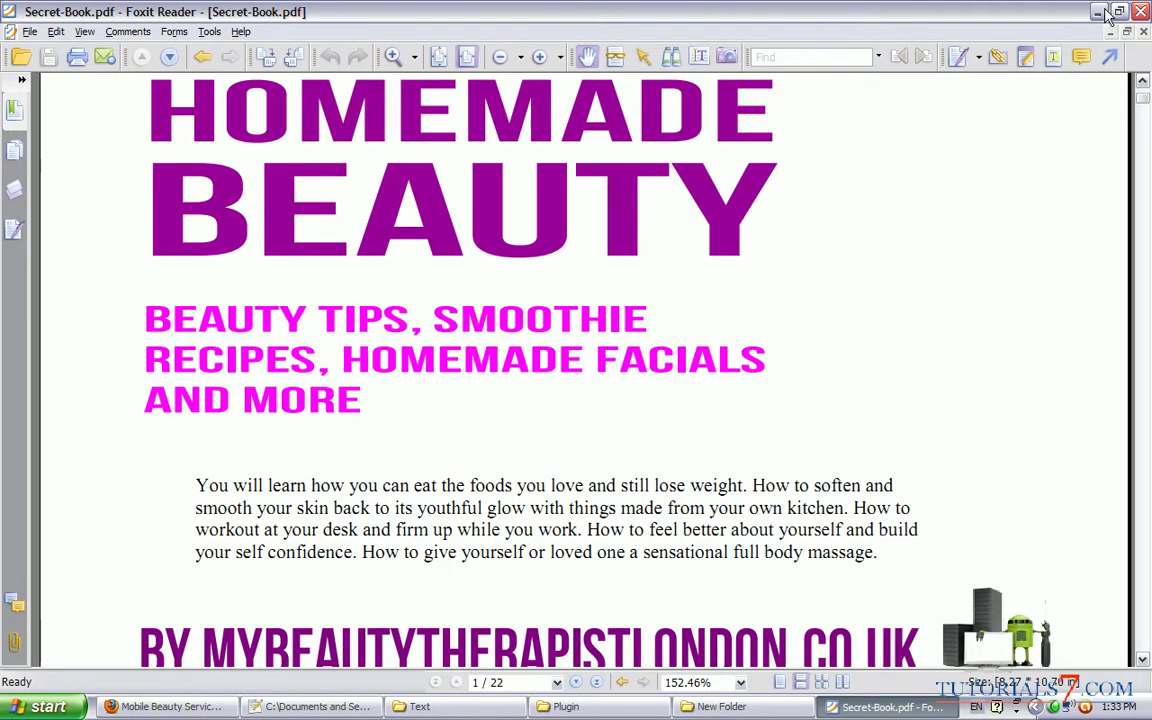
click(1141, 11)
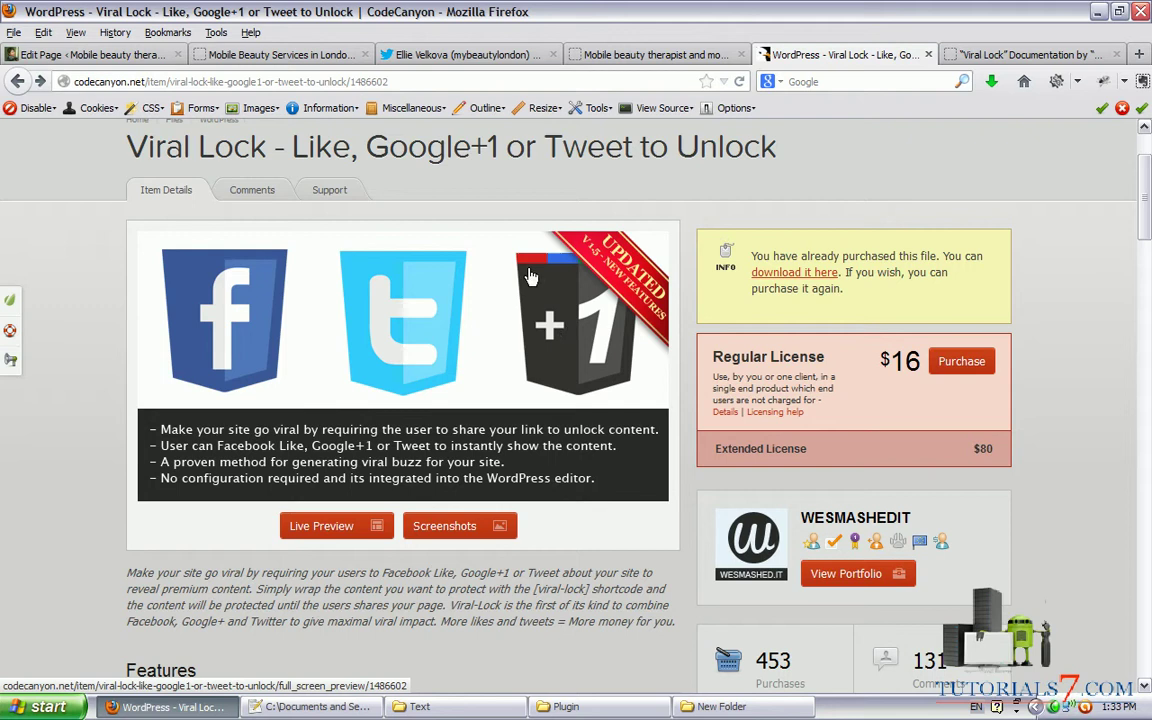
- Close the Viral Lock Documentation tab and scroll back to the top of the CodeCanyon item page
click(1066, 54)
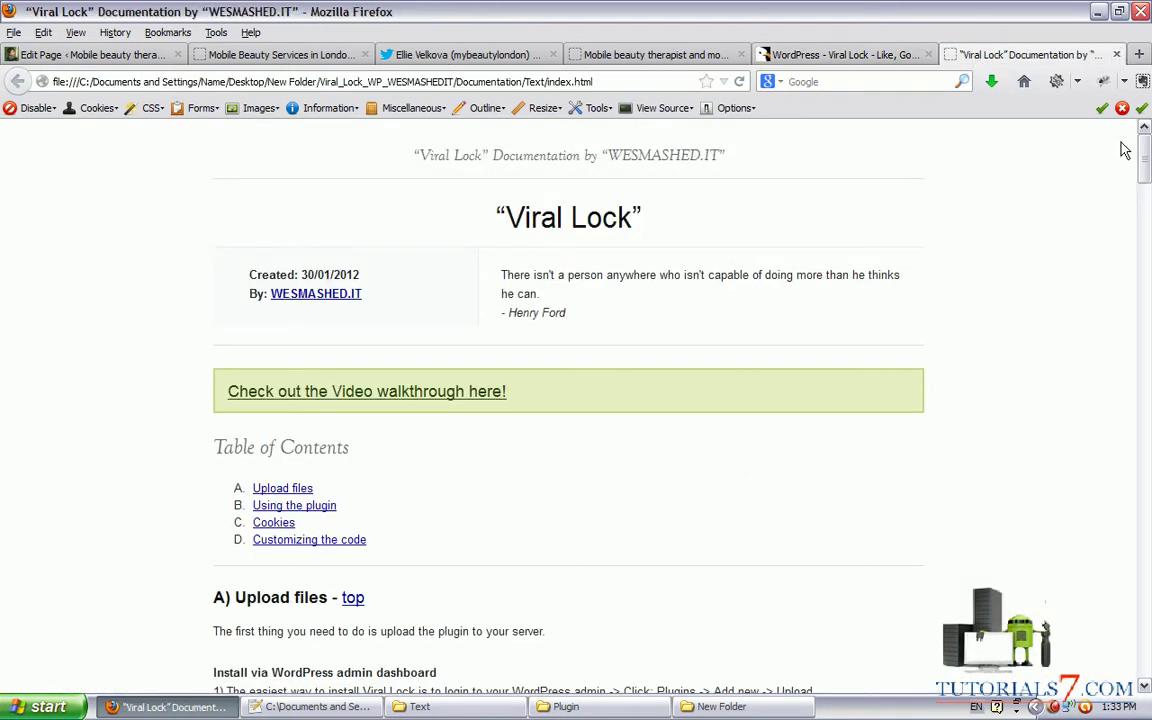
drag(1144, 152, 1142, 125)
click(1116, 54)
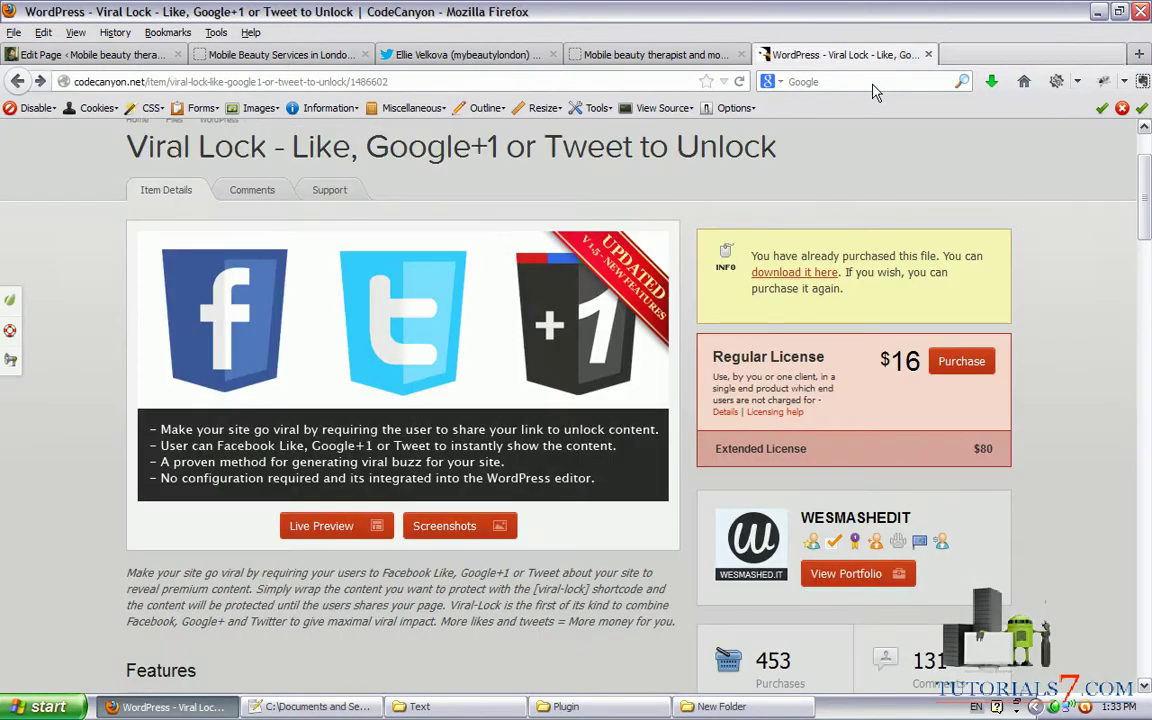
scroll(860, 190, up, 2)
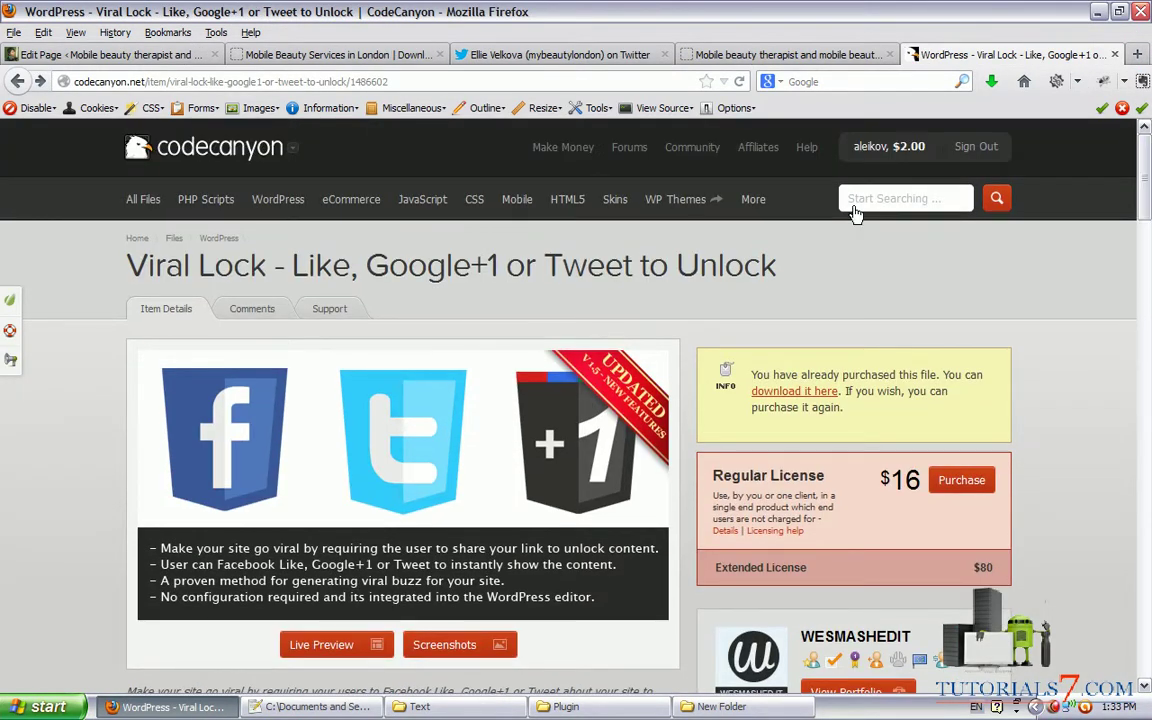